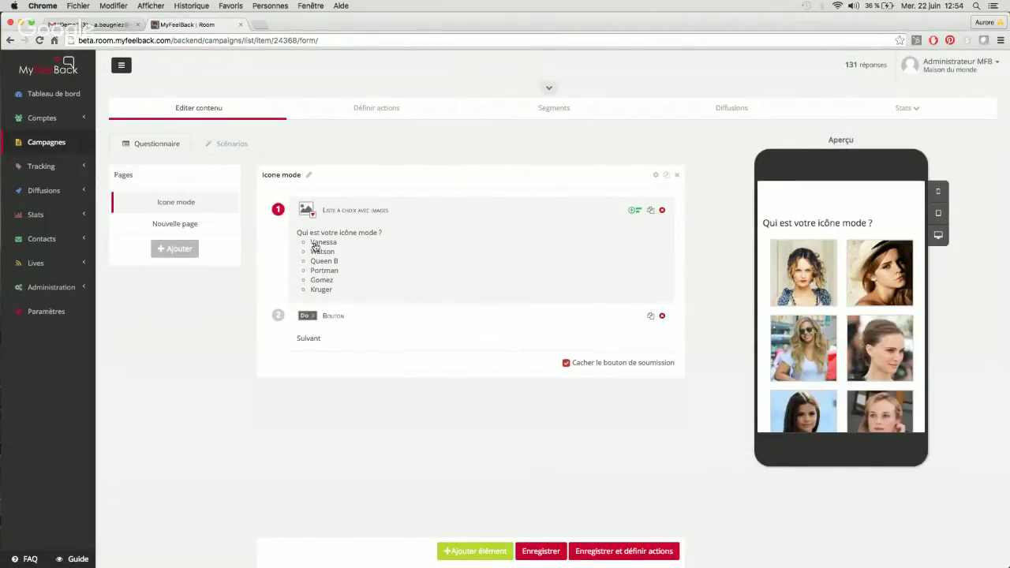
Review the answers and images of the "Qui est votre icône mode ?" question, and validate its settings.
left_click(372, 257)
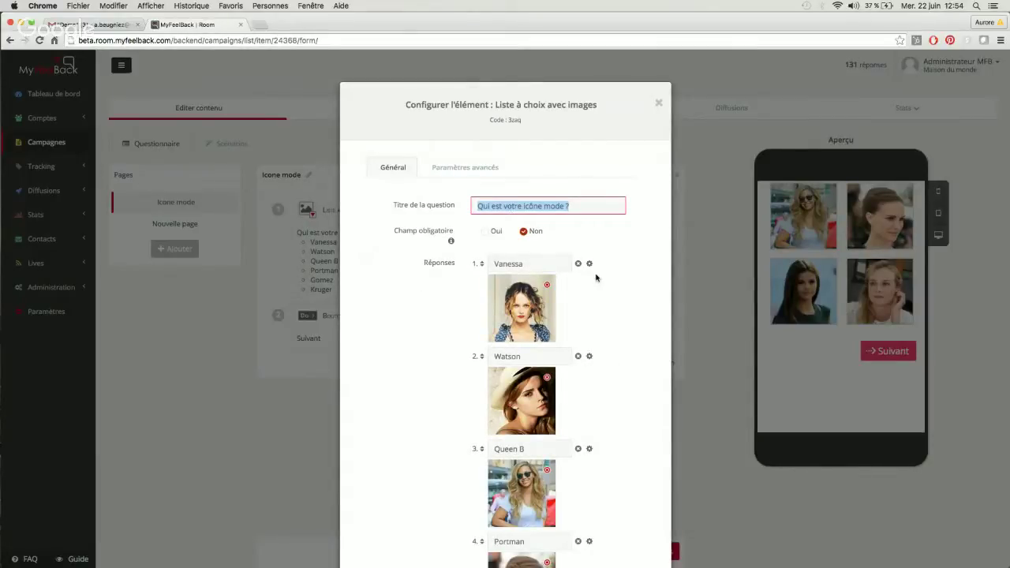
scroll(614, 302, "down", 5)
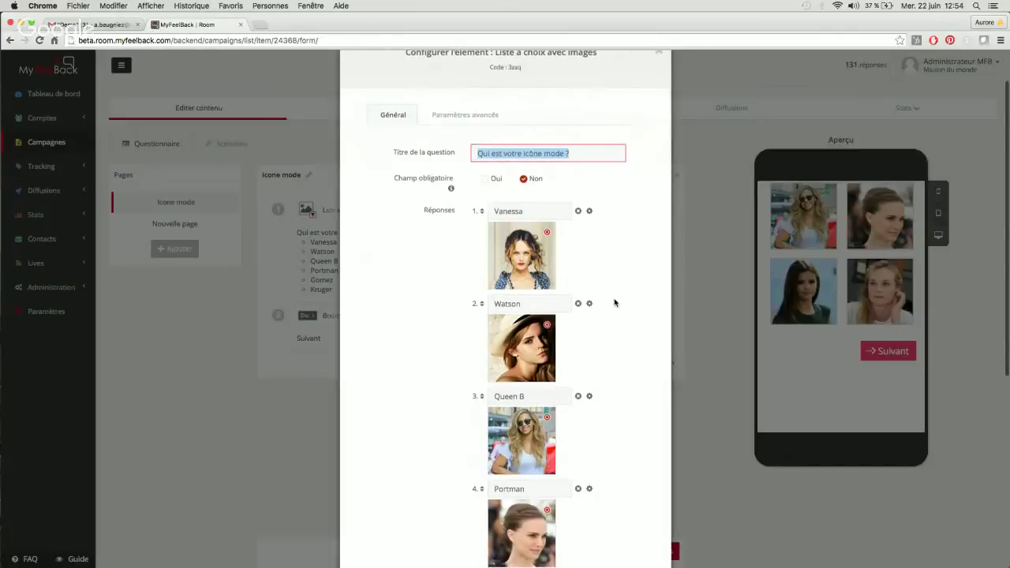
scroll(615, 302, "down", 2)
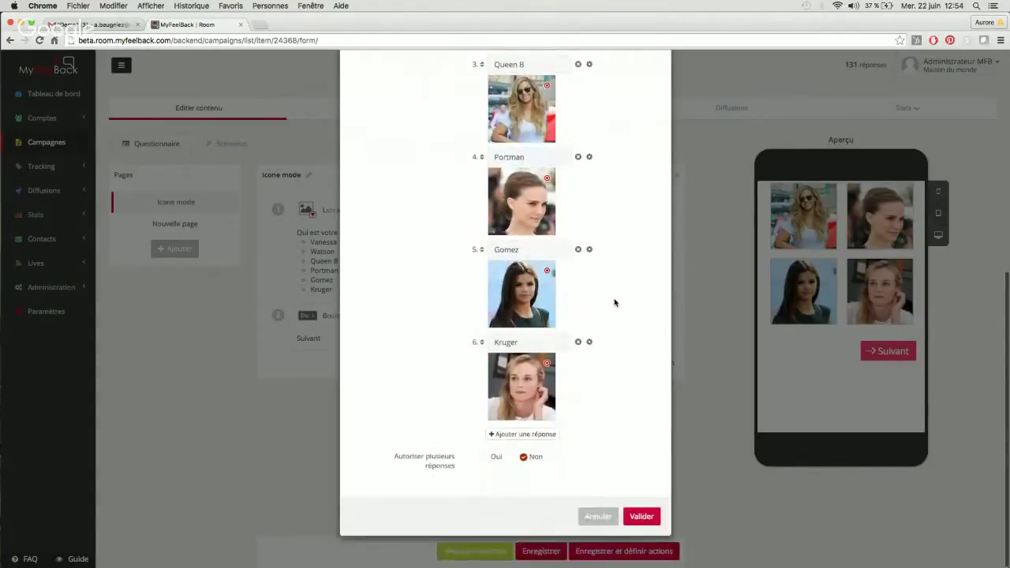
mouse_move(550, 207)
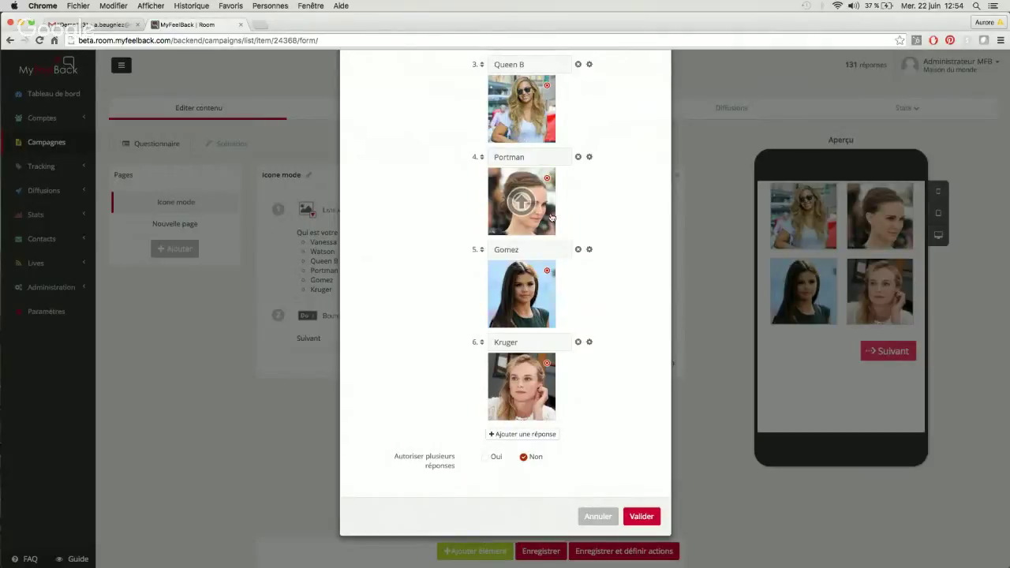
left_click(642, 522)
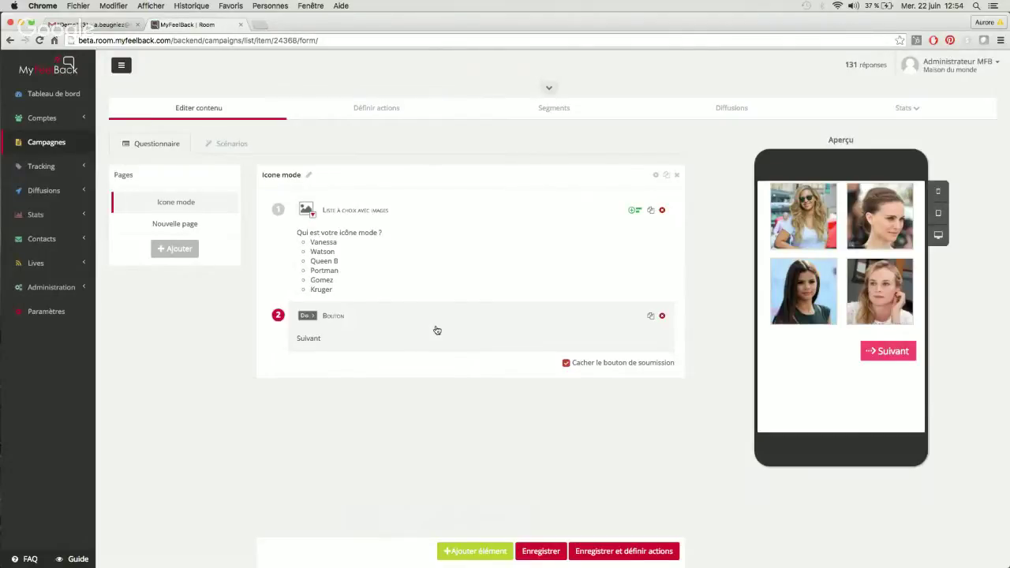
Check the Suivant button's action and target page choices, and close its settings without applying changes.
left_click(436, 330)
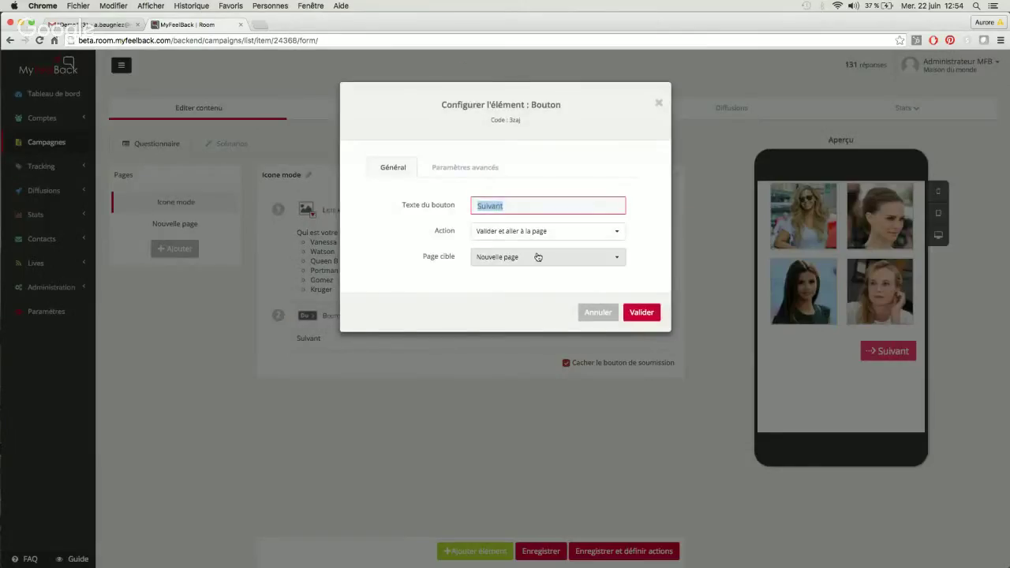
left_click(552, 231)
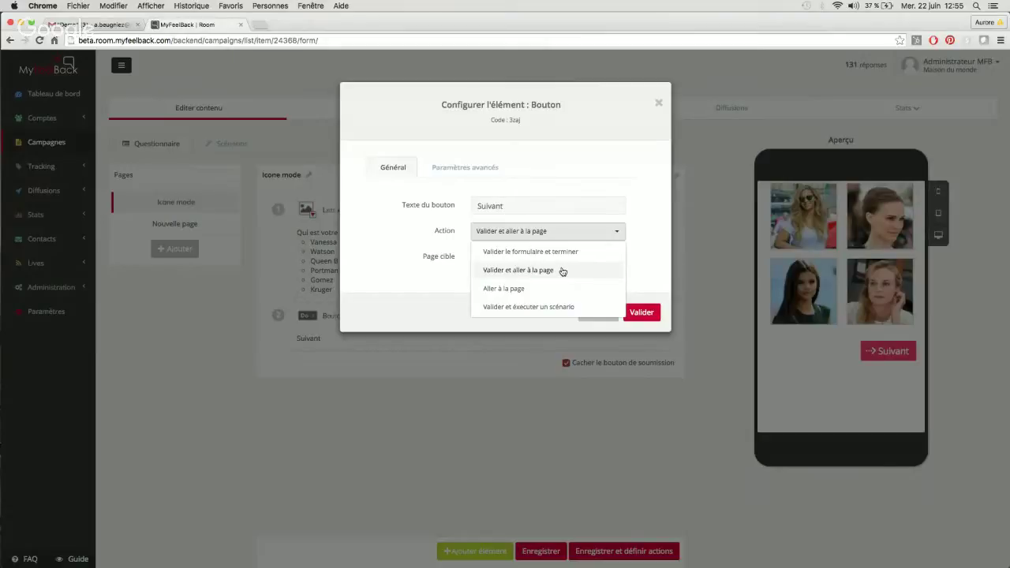
left_click(562, 271)
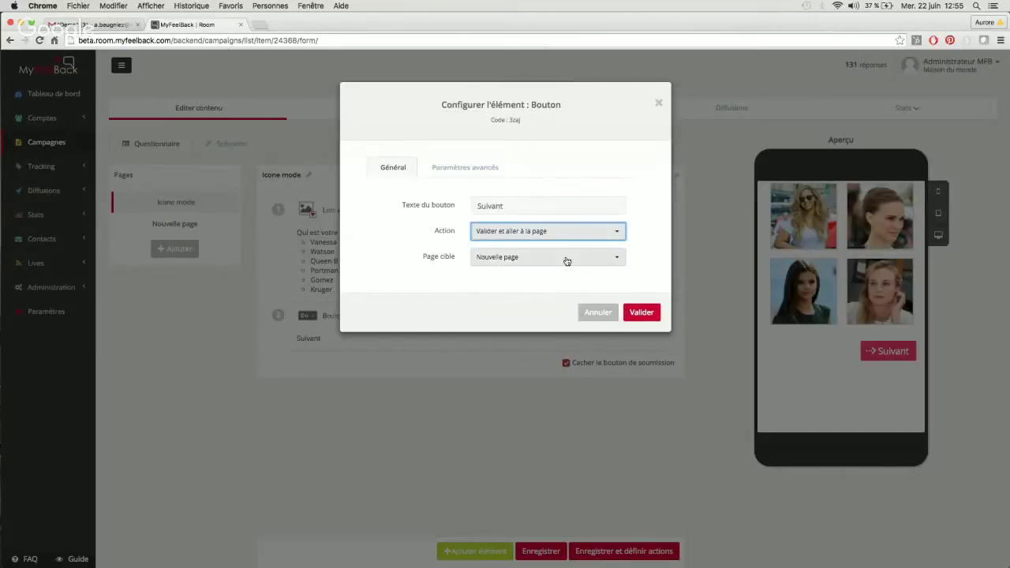
left_click(566, 261)
left_click(561, 280)
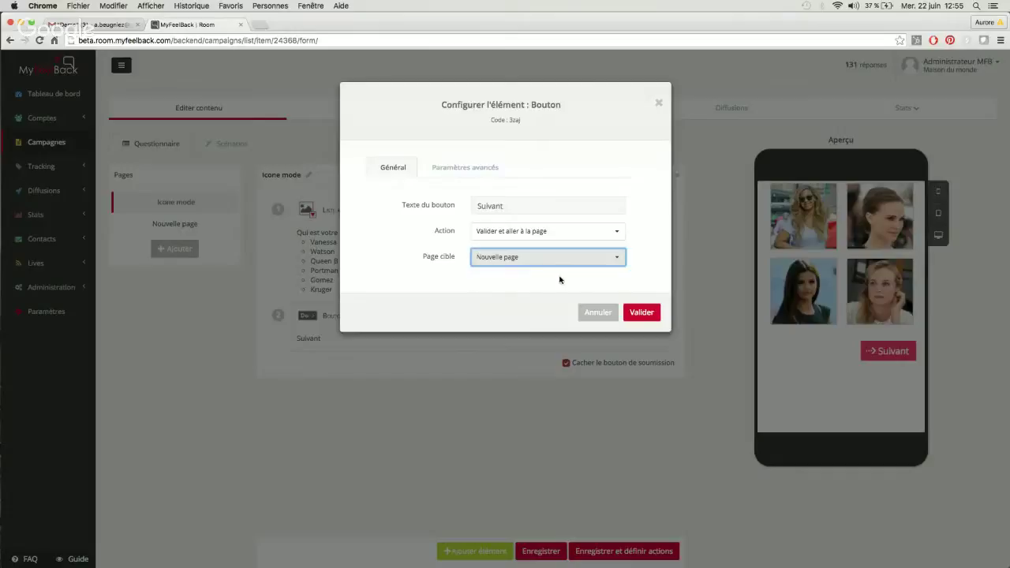
left_click(599, 312)
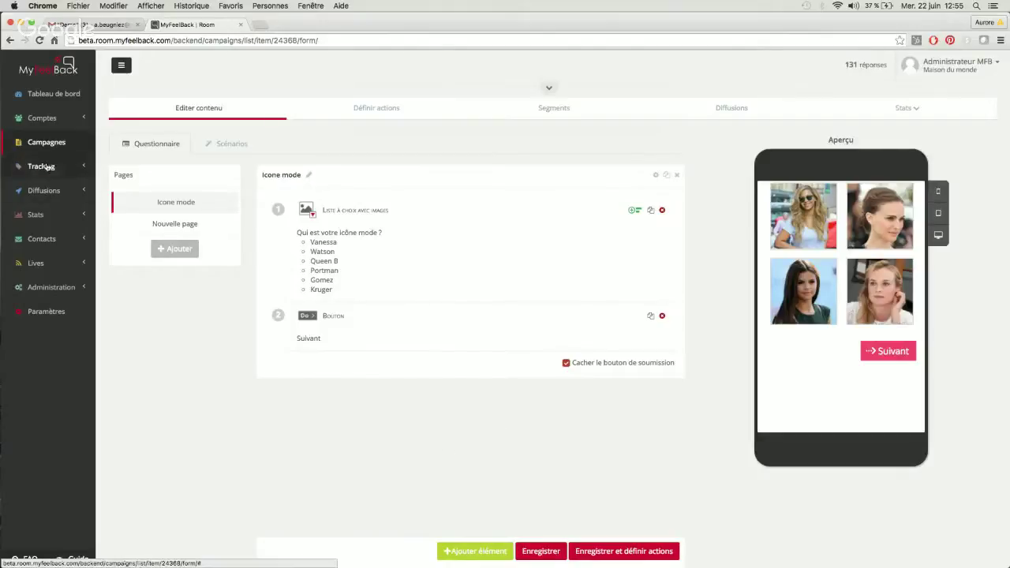
Open the Campagne qualification email distribution and look at the predefined email templates.
left_click(54, 194)
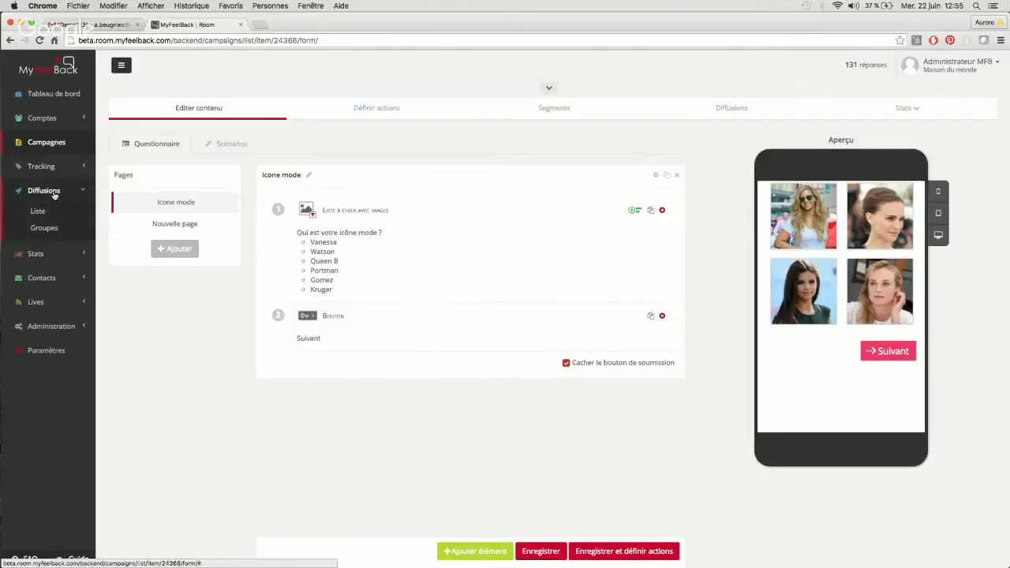
left_click(48, 212)
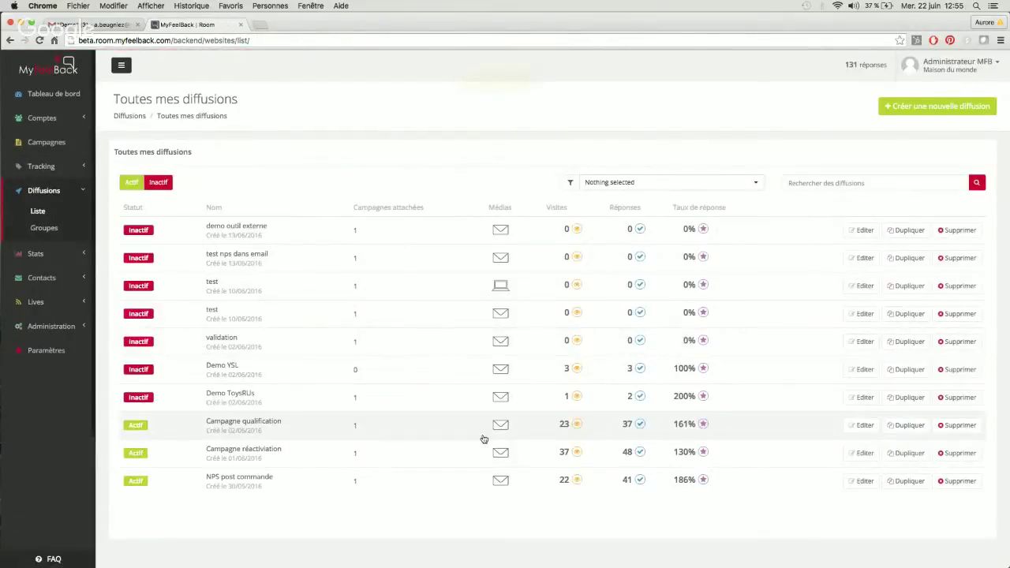
left_click(316, 430)
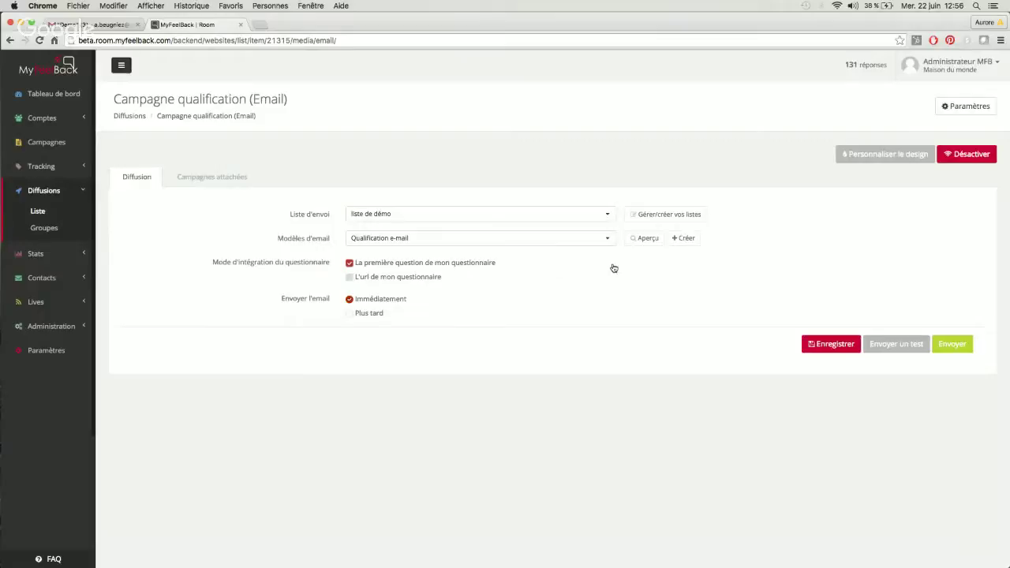
left_click(675, 244)
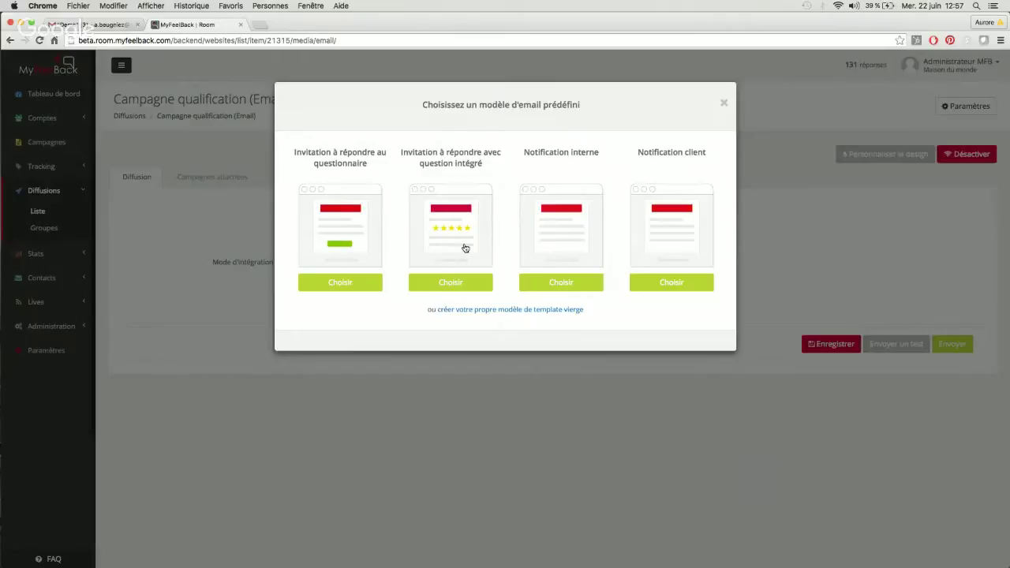
left_click(723, 104)
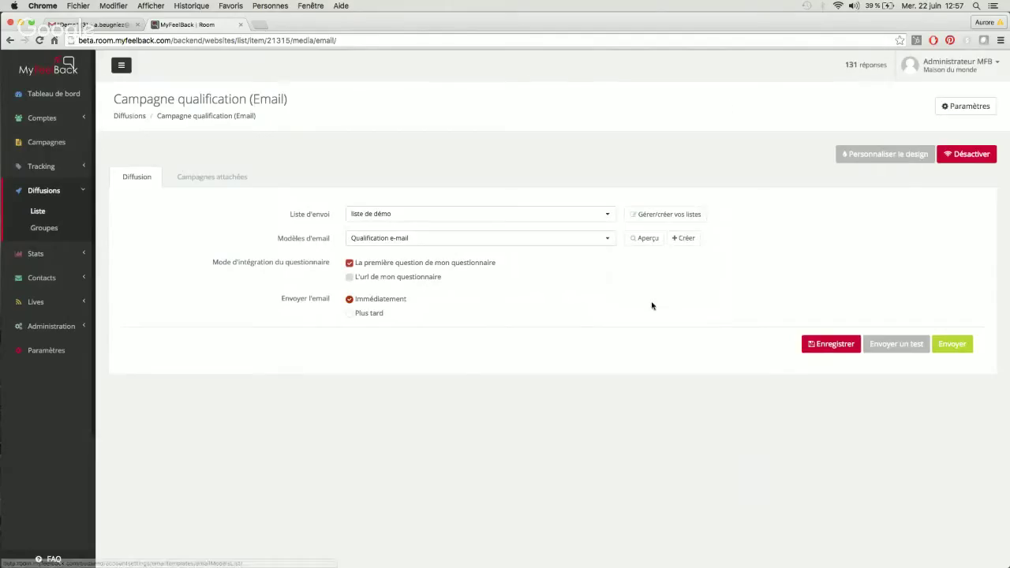
Preview the Qualification e-mail template, open its content for editing and save it.
left_click(643, 240)
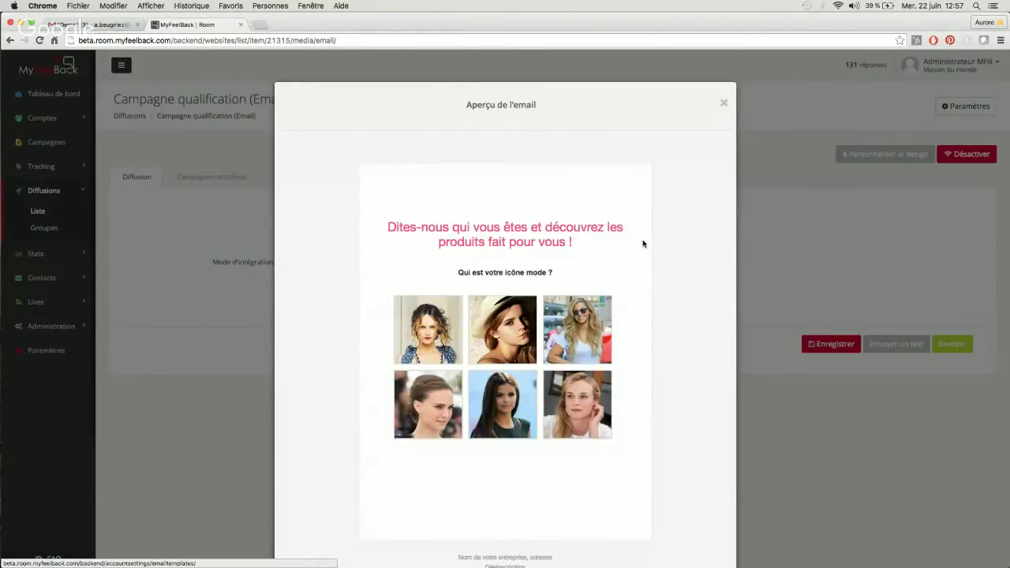
scroll(642, 243, "down", 3)
left_click(639, 516)
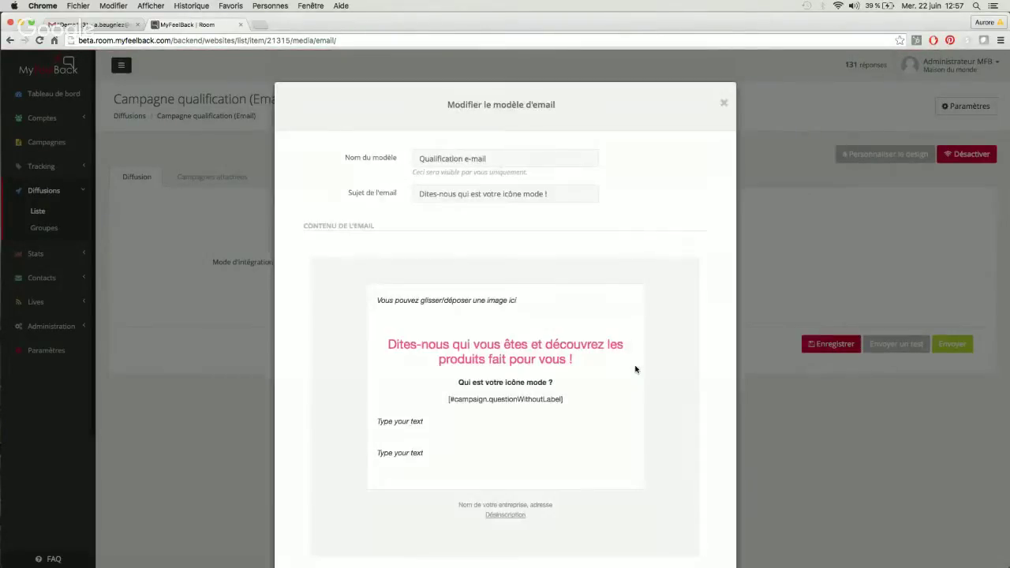
scroll(593, 349, "down", 2)
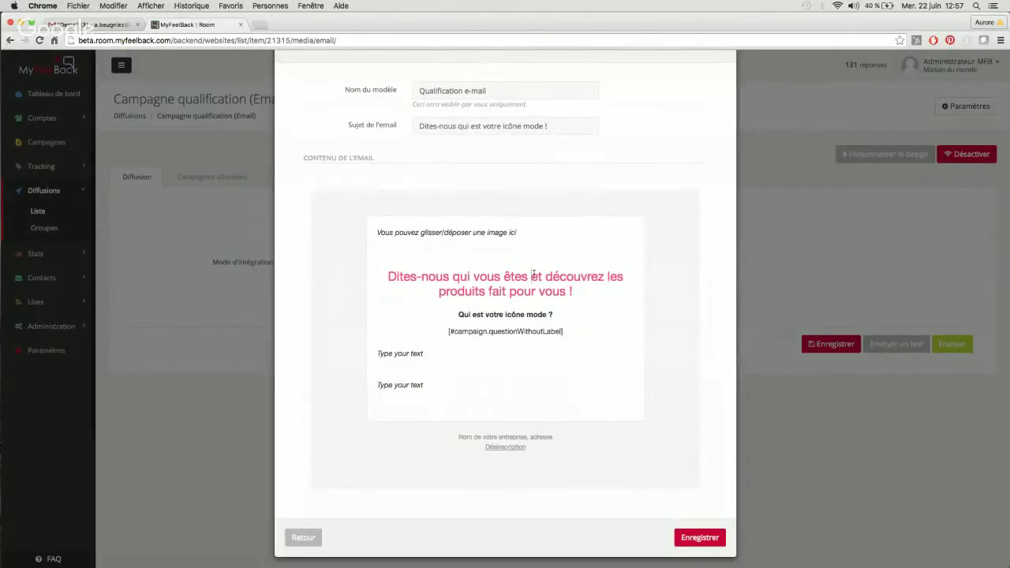
key("BackSpace")
left_click(689, 539)
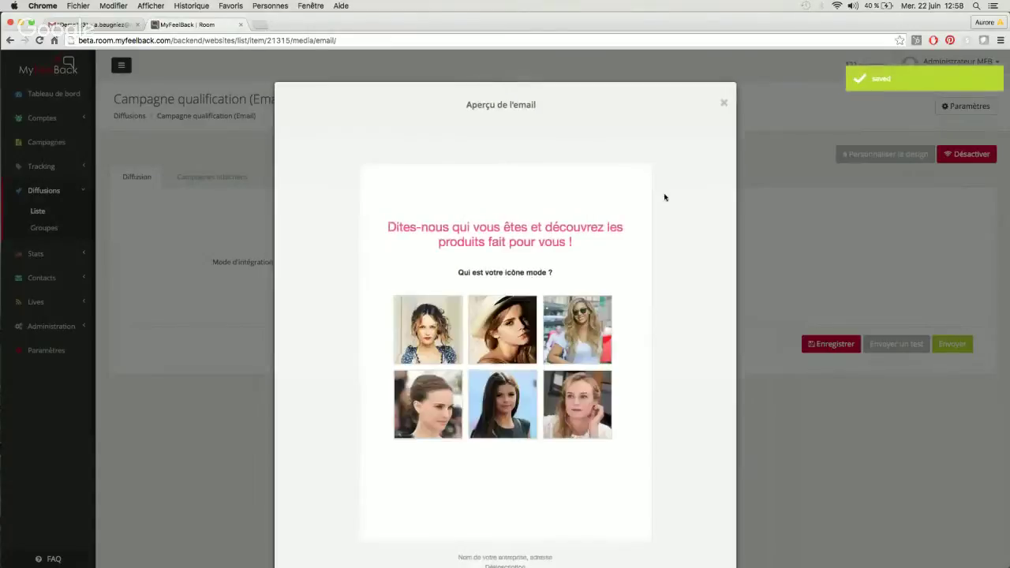
left_click(719, 104)
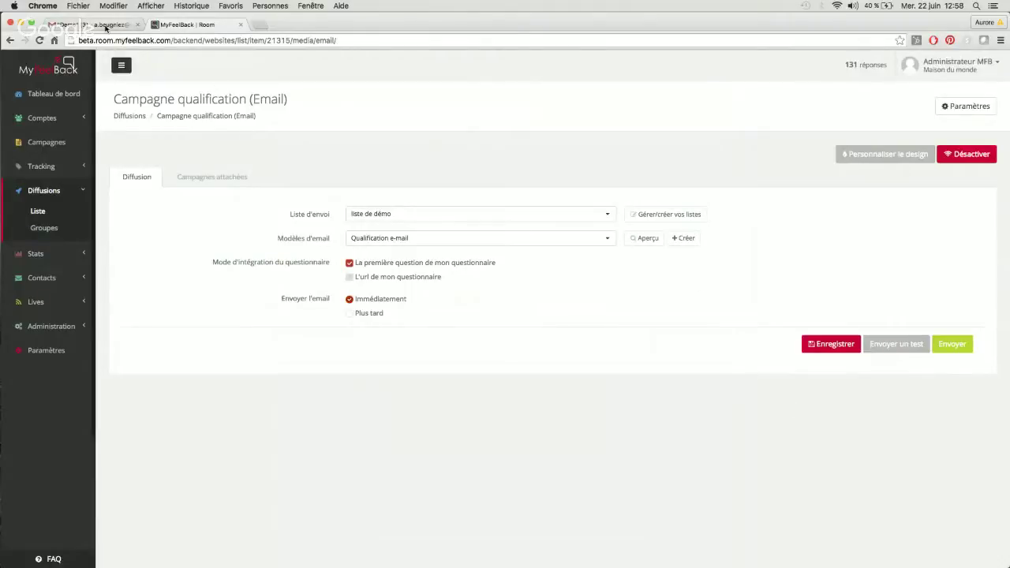
Switch to Gmail and view the received email "Dites-nous qui est votre icône mode !".
left_click(105, 26)
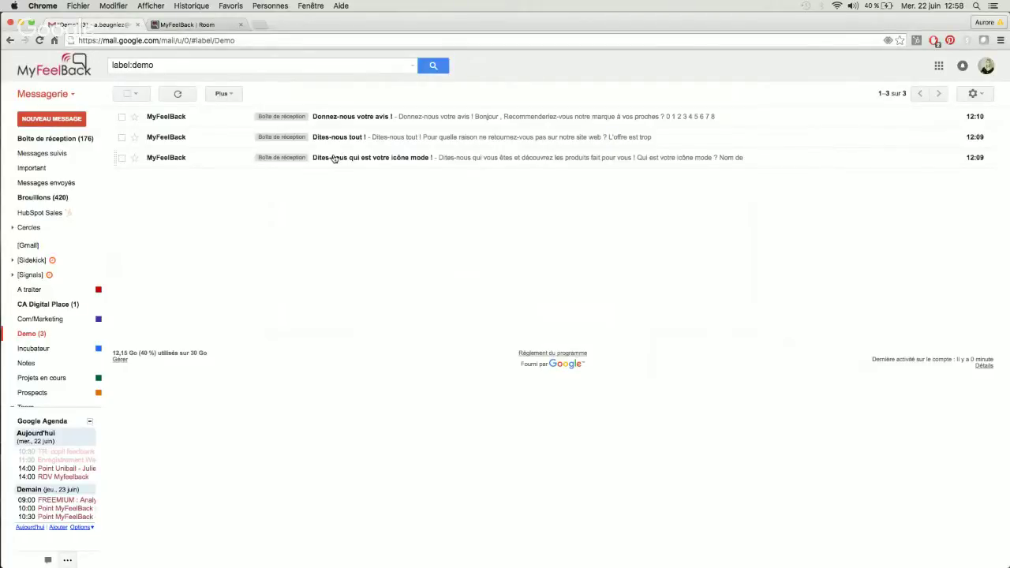
left_click(334, 159)
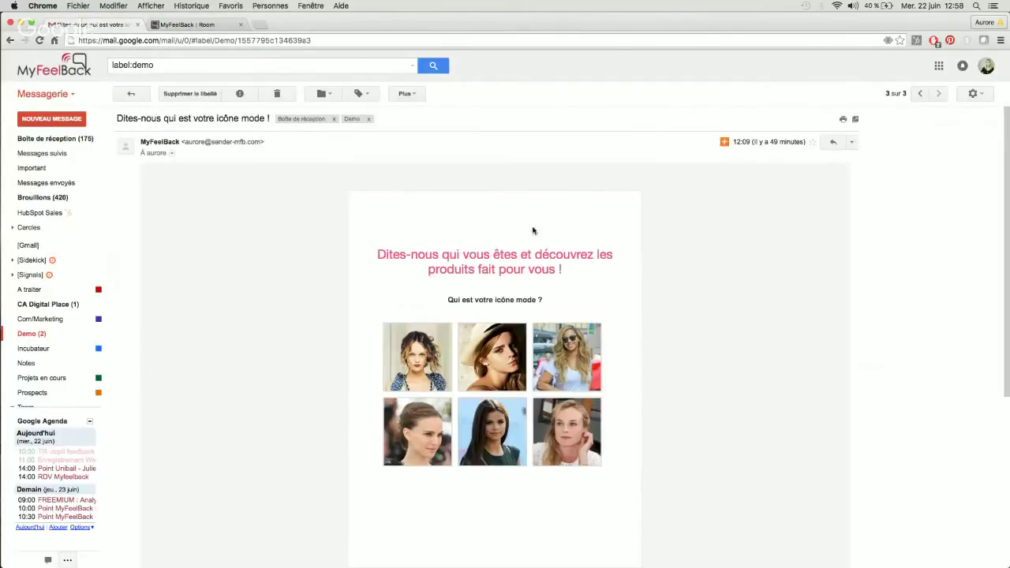
scroll(679, 281, "down", 3)
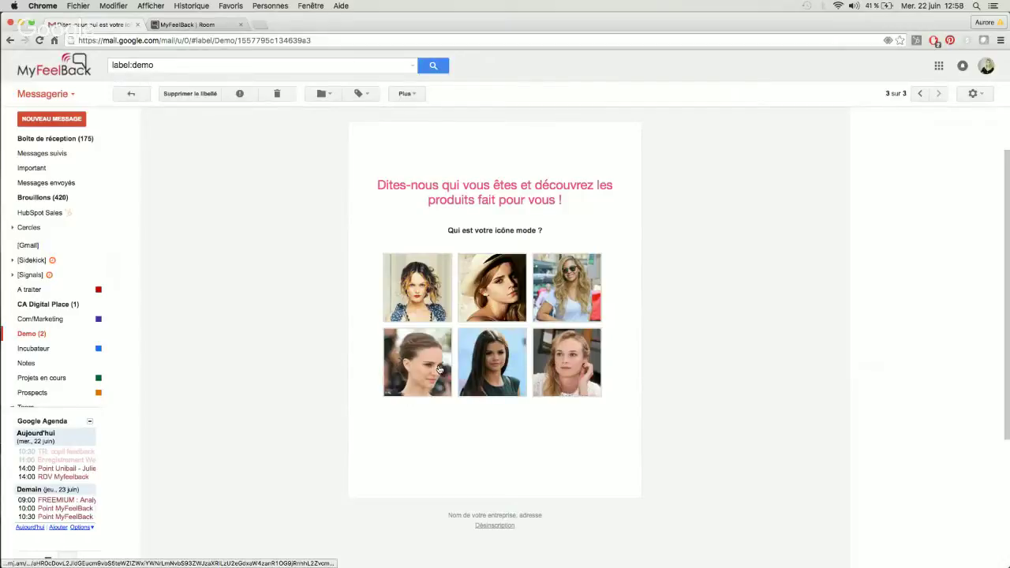
Answer the survey with the first portrait in the email and the wedge sandal as favourite shoe, and submit it.
left_click(429, 308)
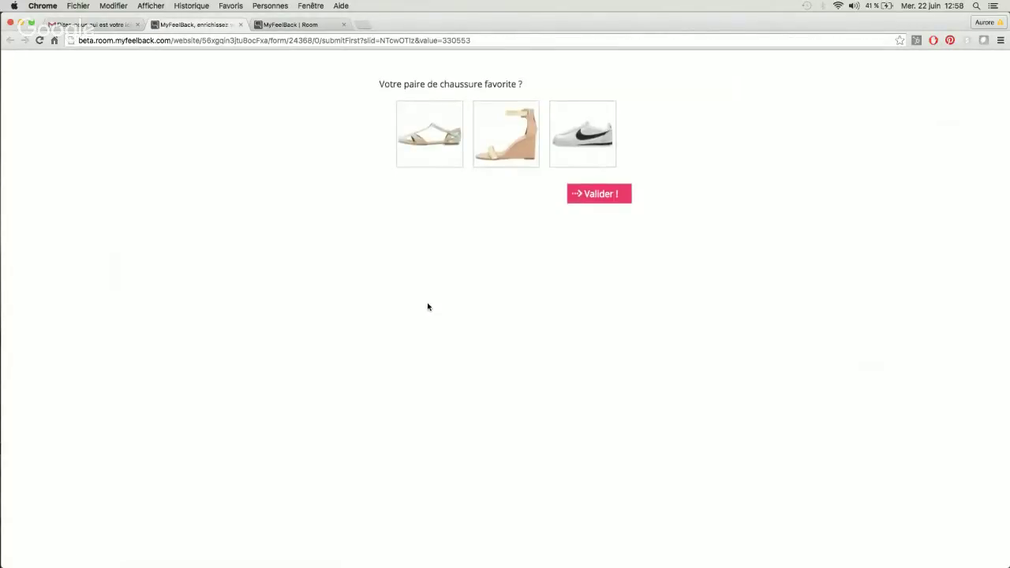
left_click(503, 156)
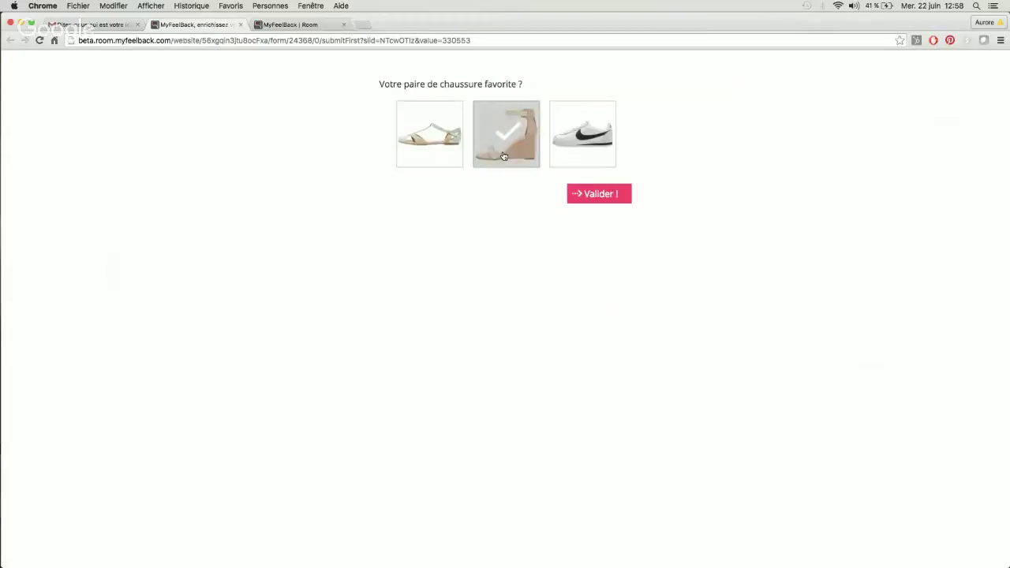
left_click(602, 195)
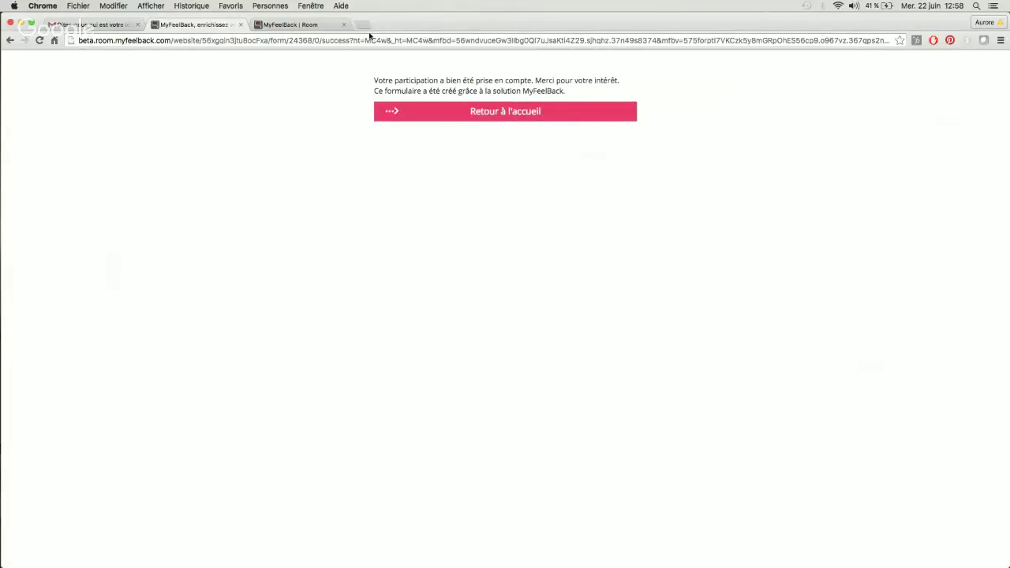
Return to MyFeelBack and open the settings of the checkbox question about inactivity in Campagne réactivation.
left_click(297, 28)
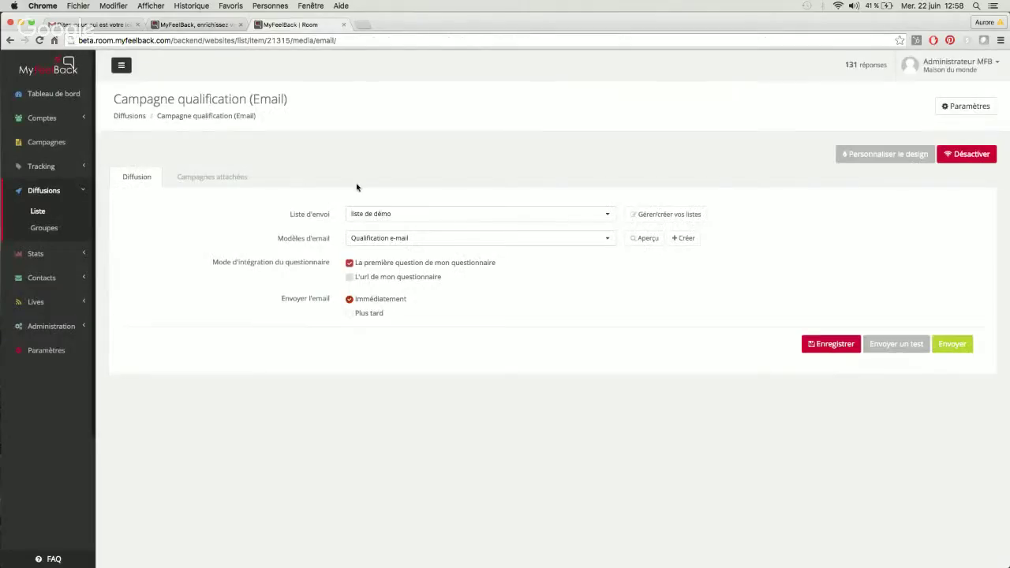
left_click(61, 146)
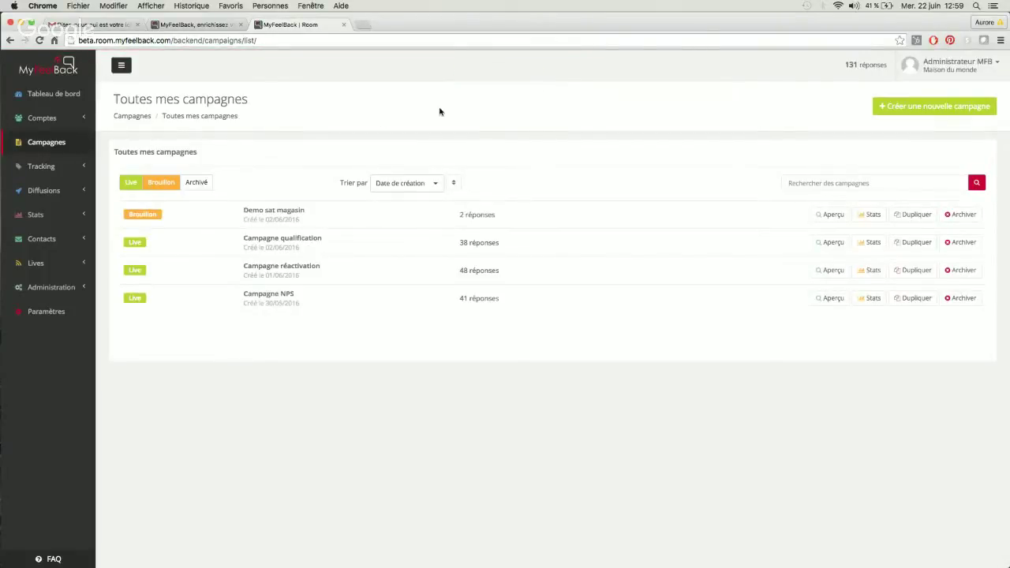
left_click(388, 274)
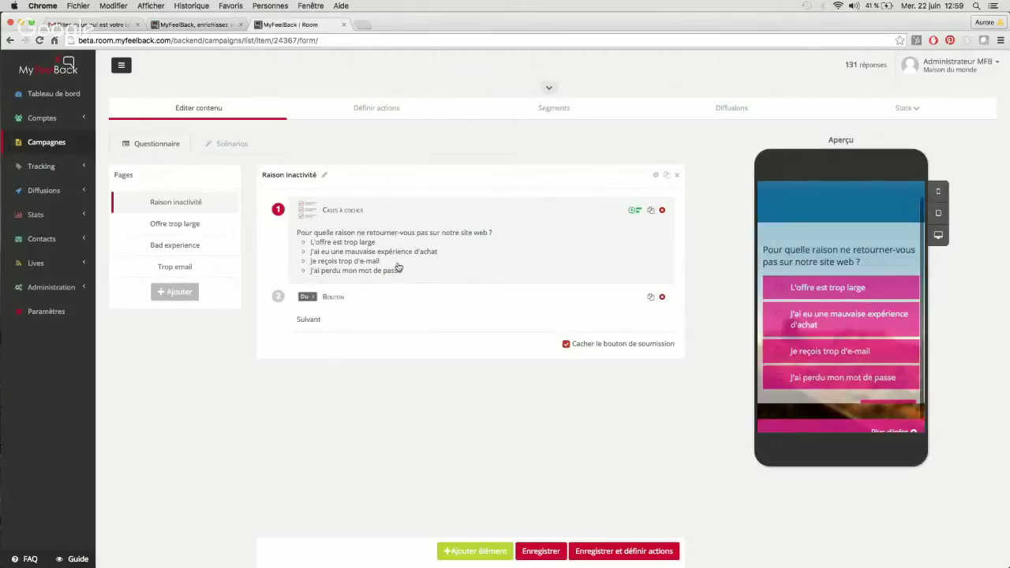
left_click(411, 261)
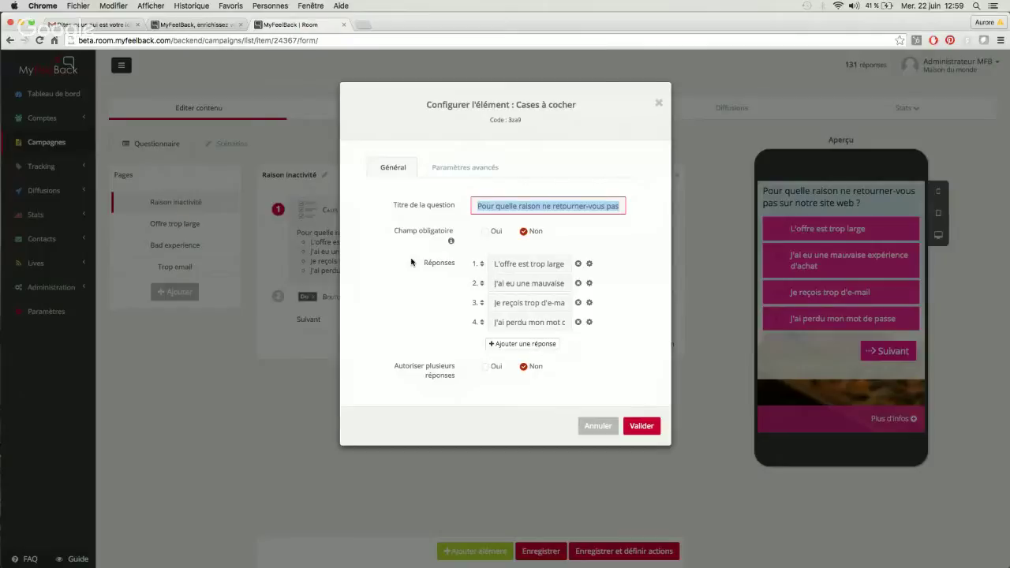
left_click(569, 207)
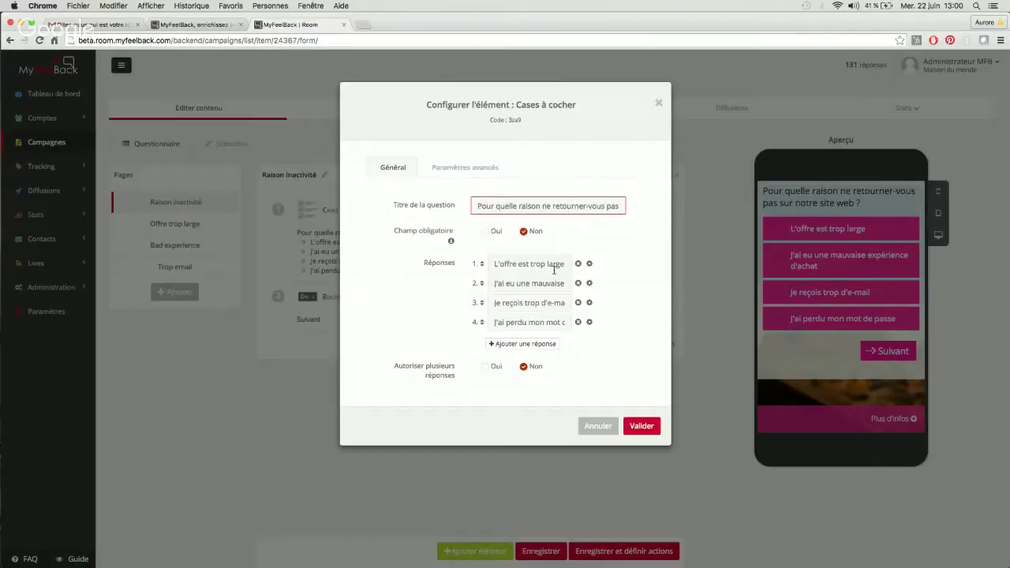
Add two blank answers to the inactivity question and open the advanced options of the last one.
left_click(549, 346)
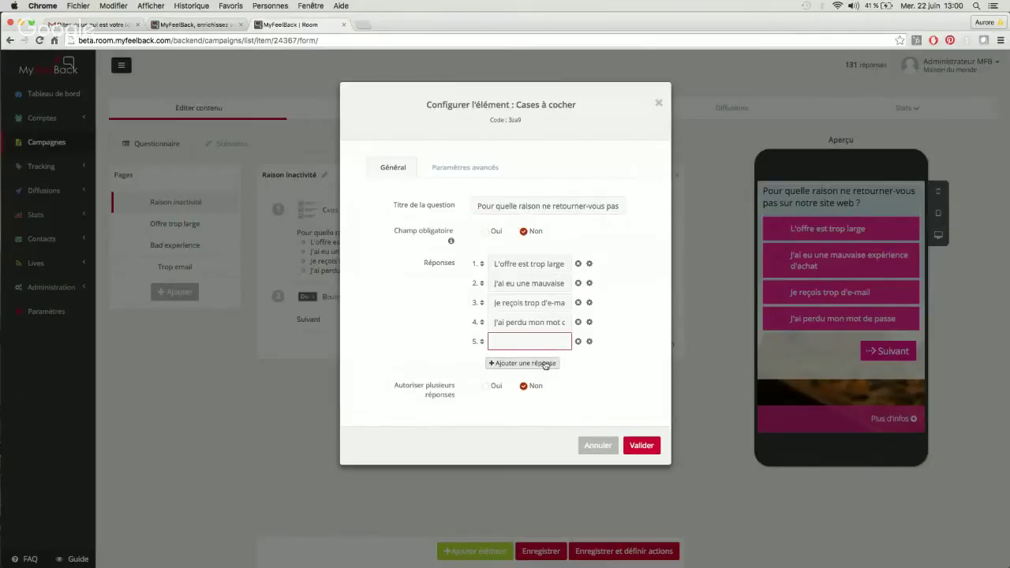
left_click(543, 364)
left_click(589, 361)
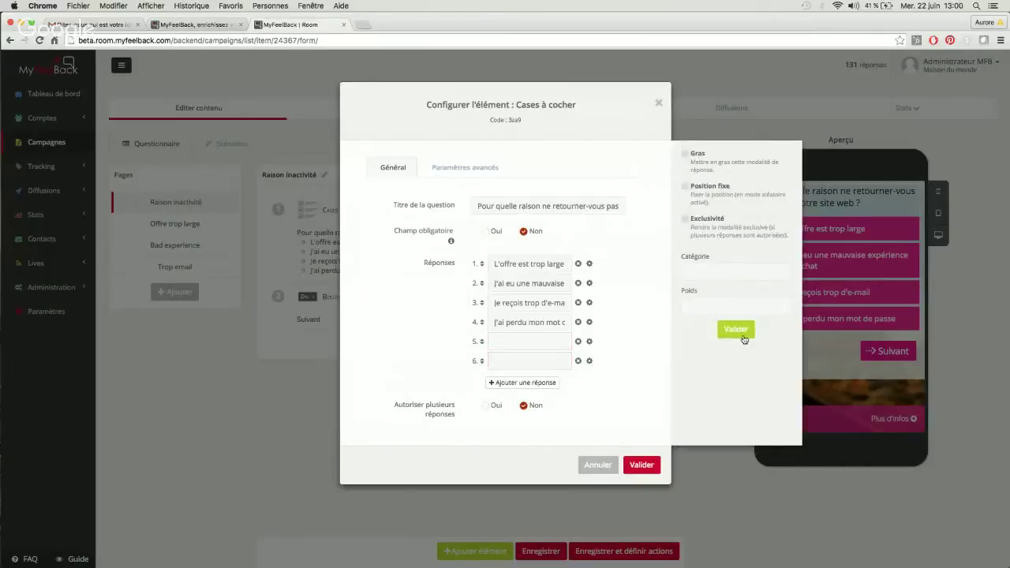
Delete the two blank answers from the inactivity question.
left_click(578, 361)
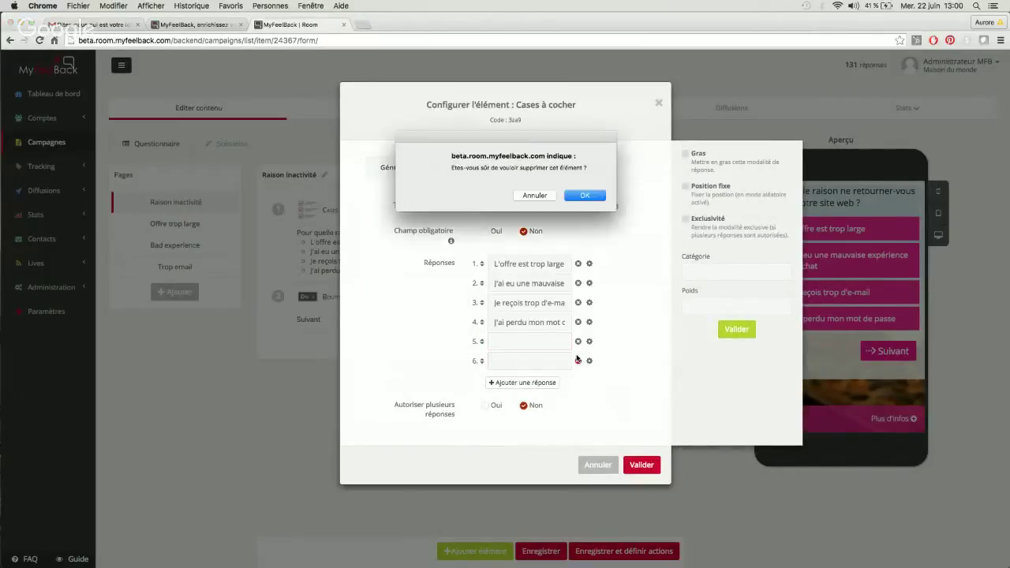
left_click(579, 197)
left_click(577, 341)
left_click(621, 202)
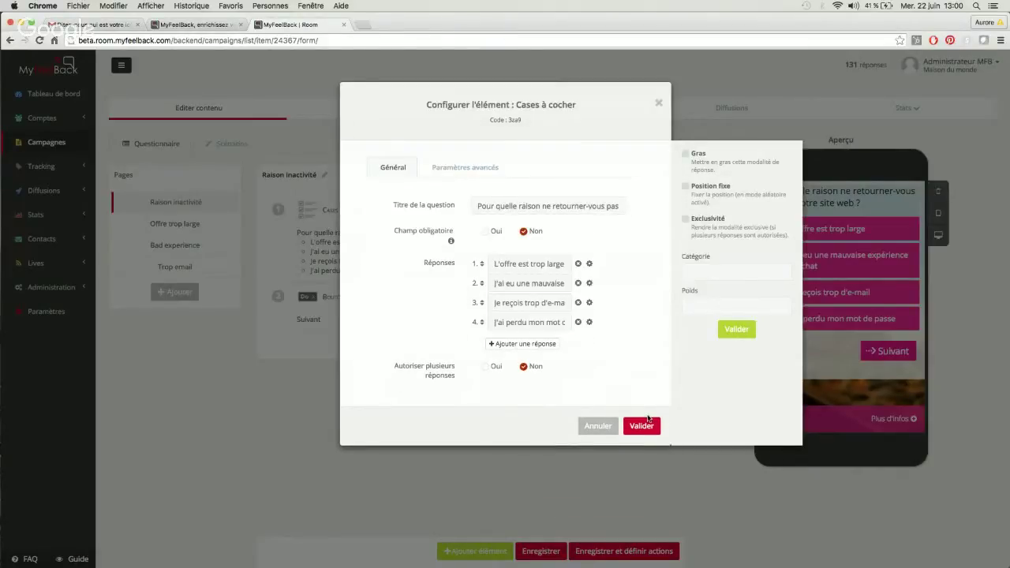
Close the inactivity question's settings without saving and review the Offre trop large, Bad experience and Raison inactivité pages of the questionnaire.
left_click(598, 427)
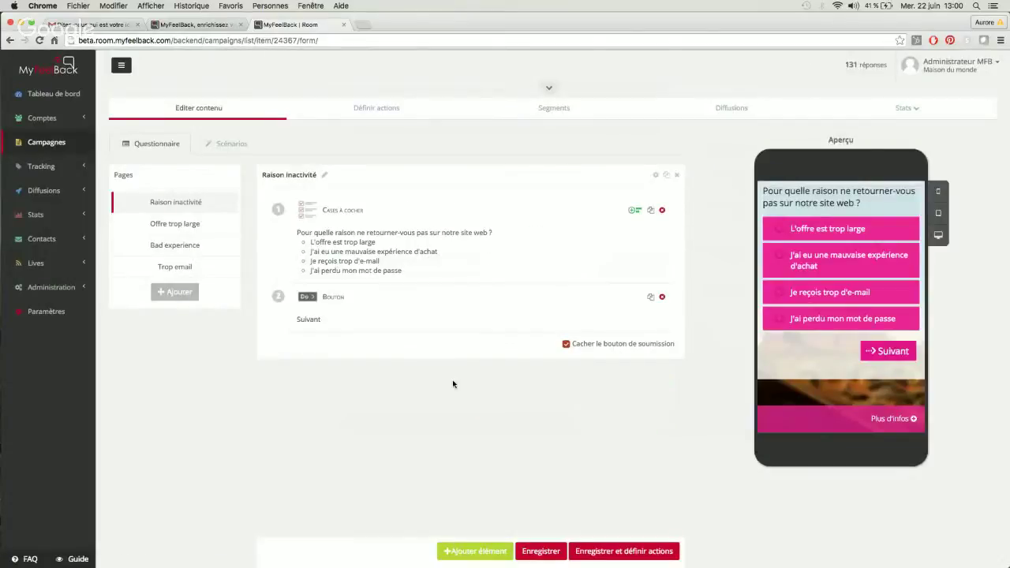
left_click(197, 229)
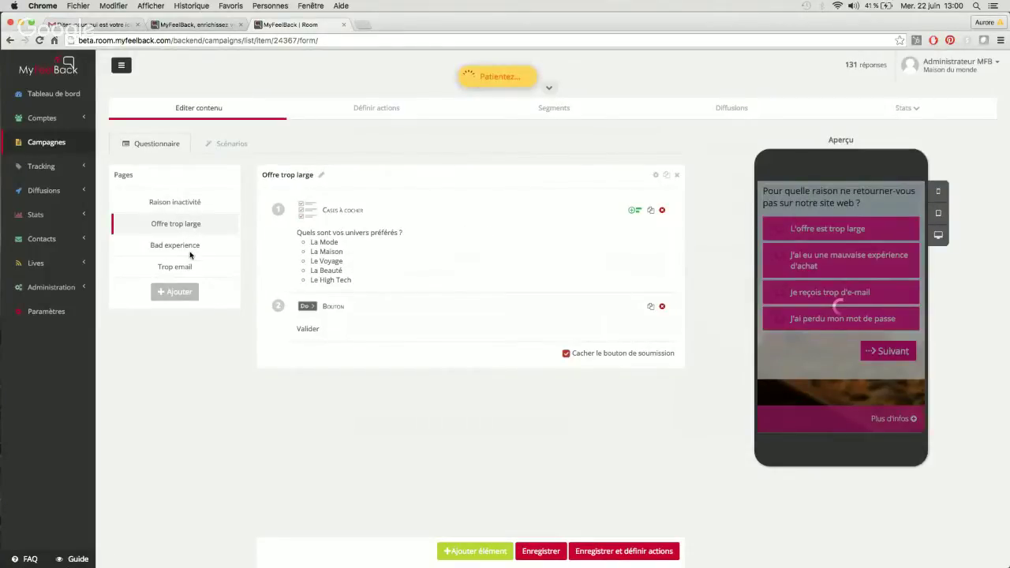
left_click(190, 254)
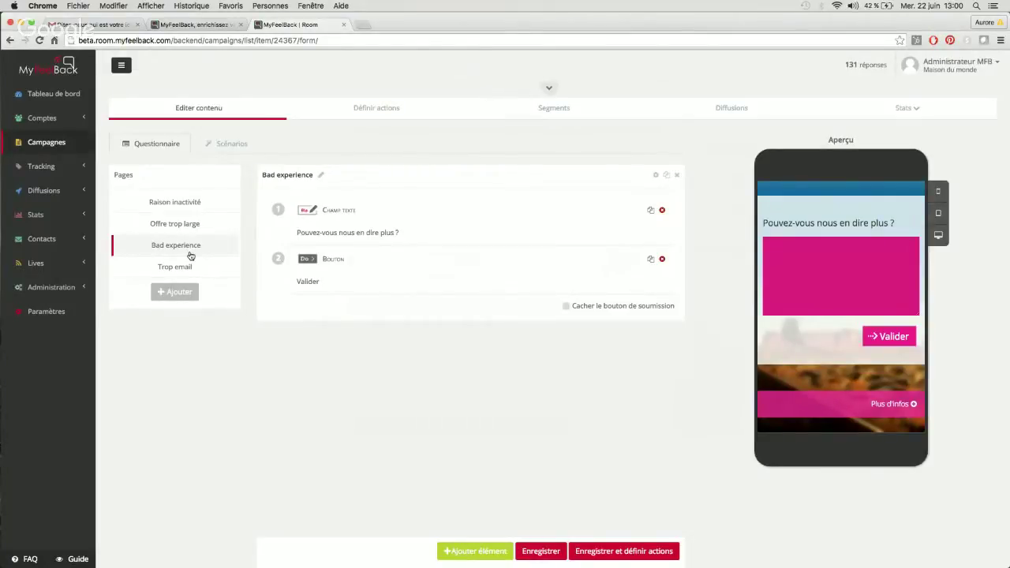
left_click(187, 202)
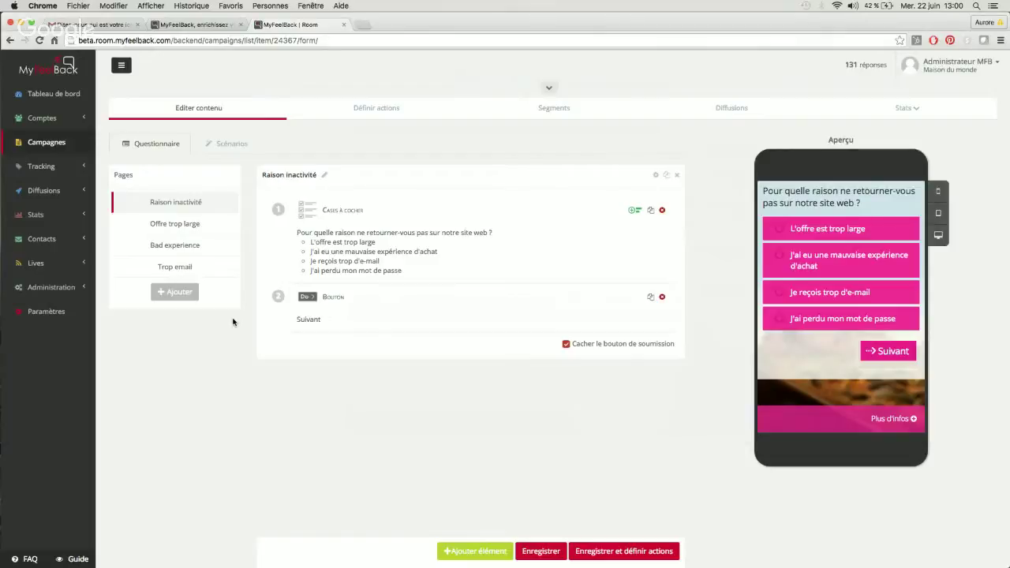
left_click(268, 265)
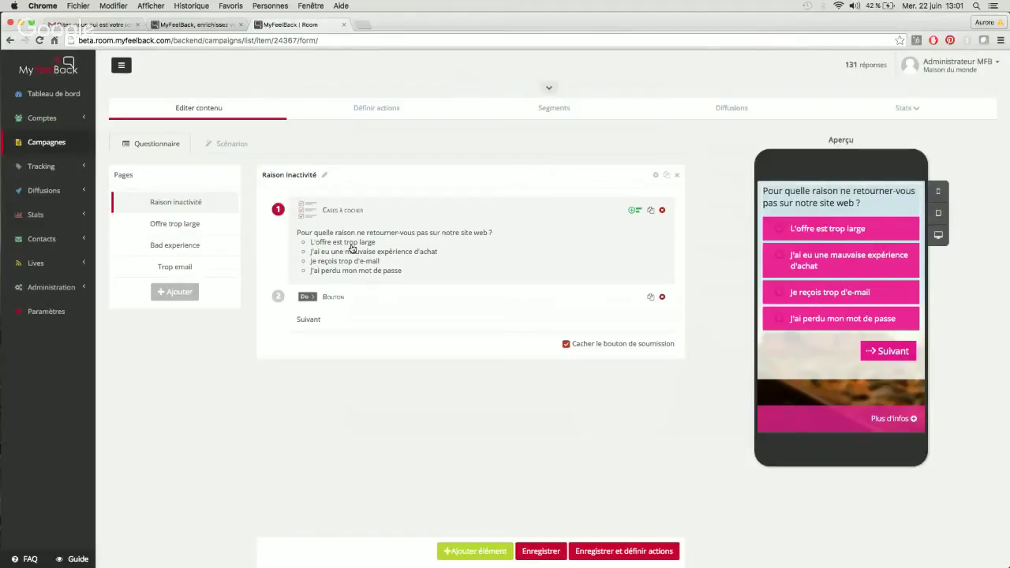
Open the Campagne réactiviation email distribution and preview its Réactivation email template.
left_click(54, 196)
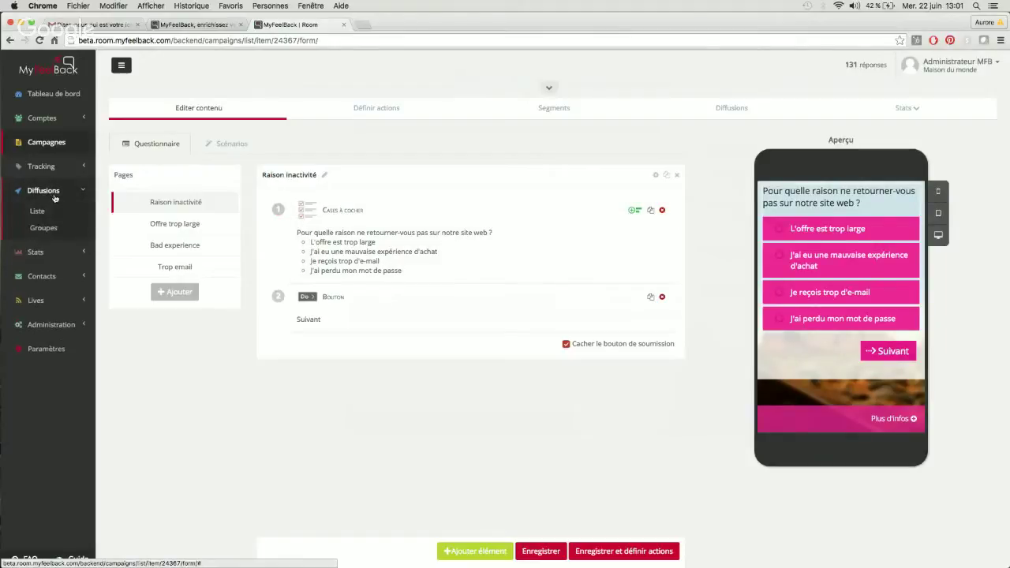
left_click(45, 214)
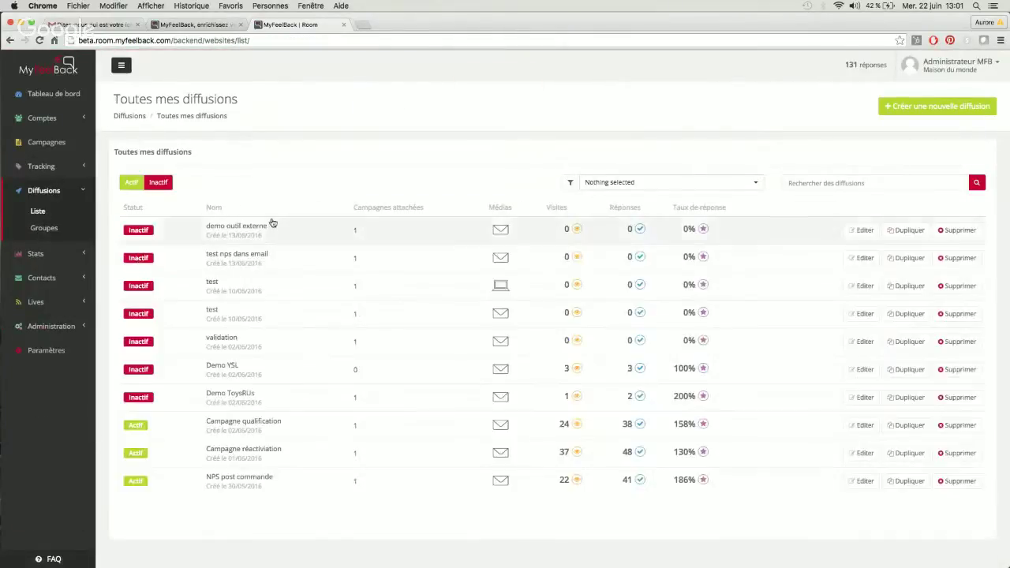
left_click(331, 460)
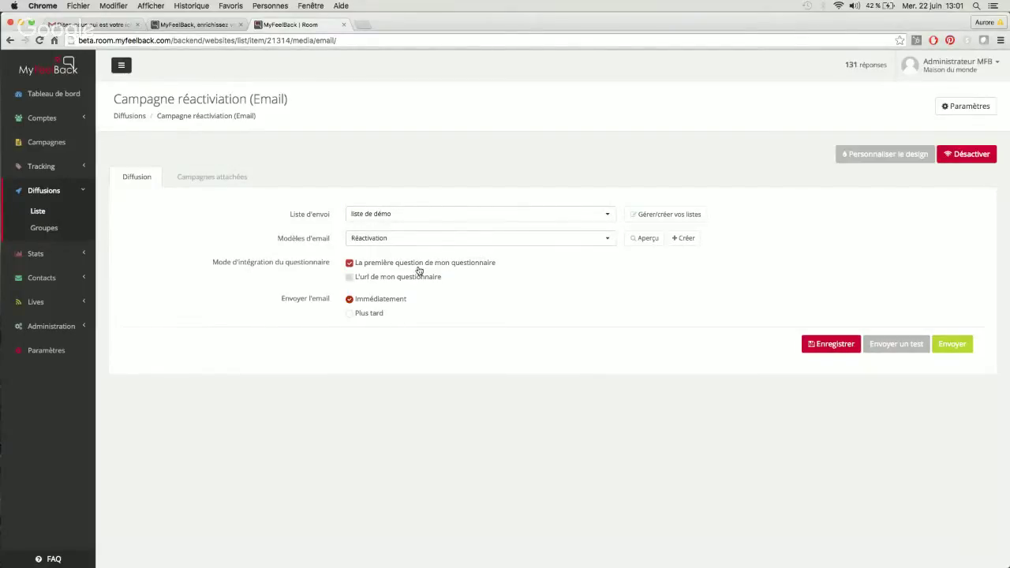
left_click(648, 238)
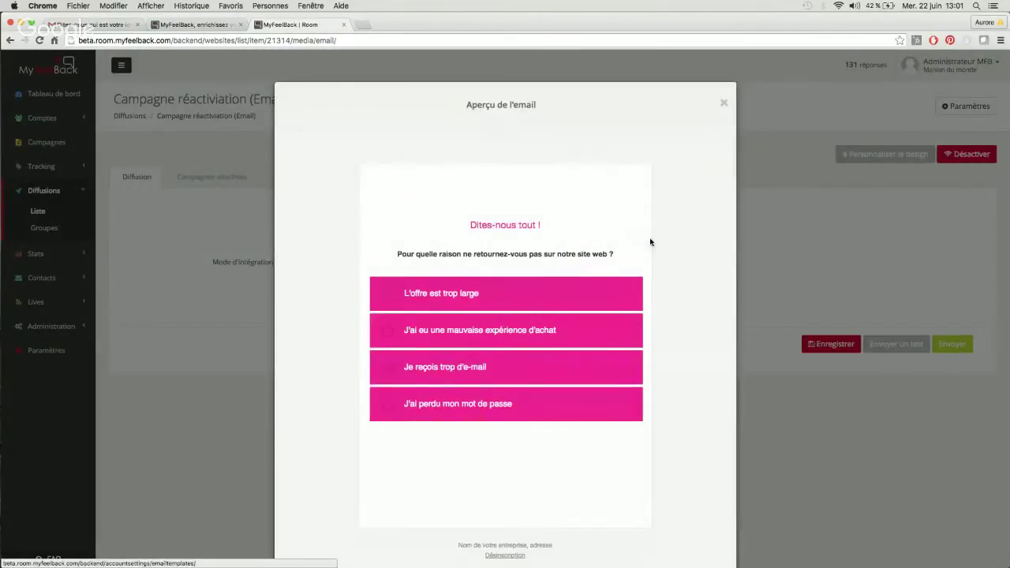
left_click(724, 105)
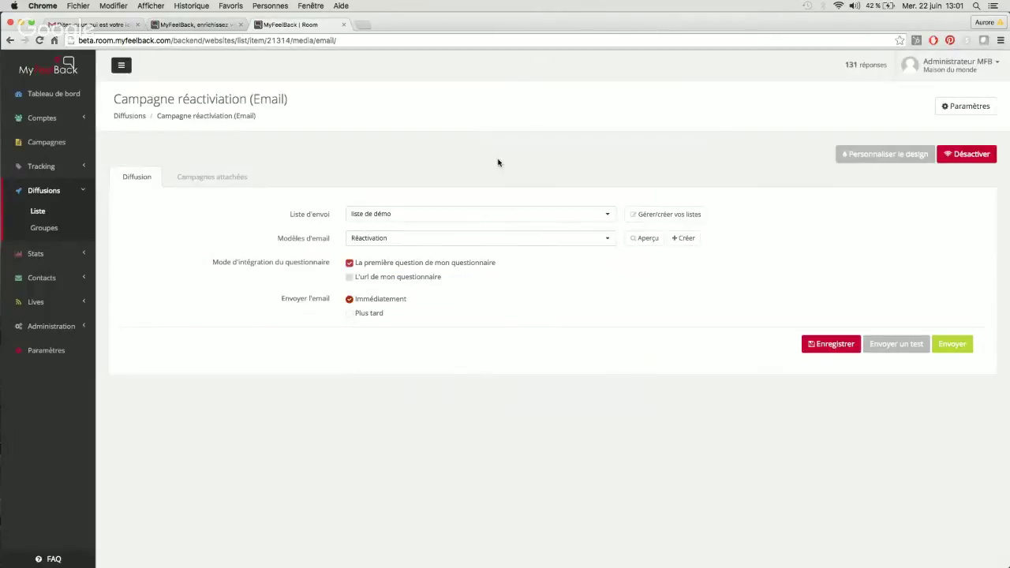
Switch to Gmail and open the "Dites-nous tout !" message under the Demo label.
left_click(109, 29)
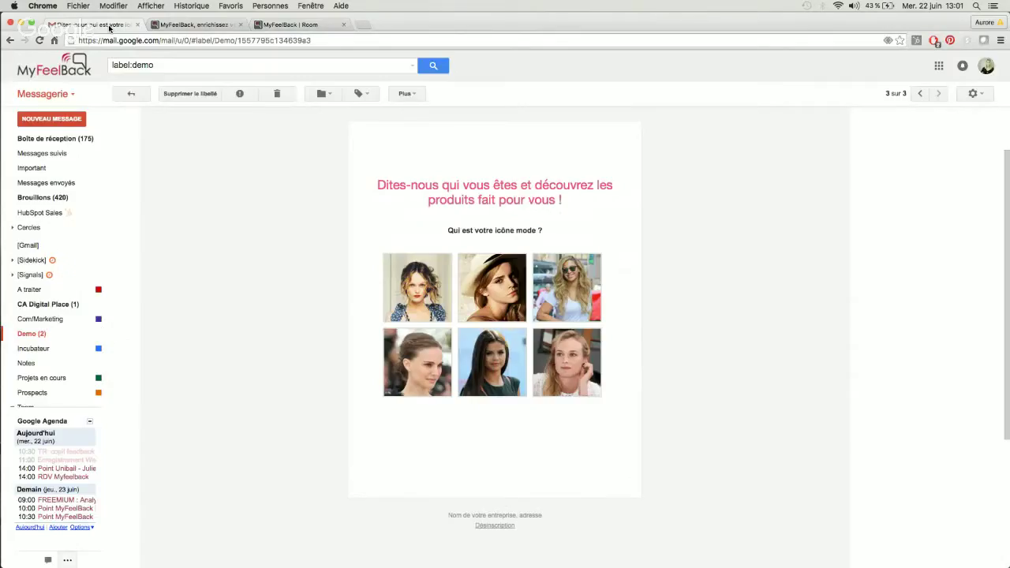
left_click(12, 41)
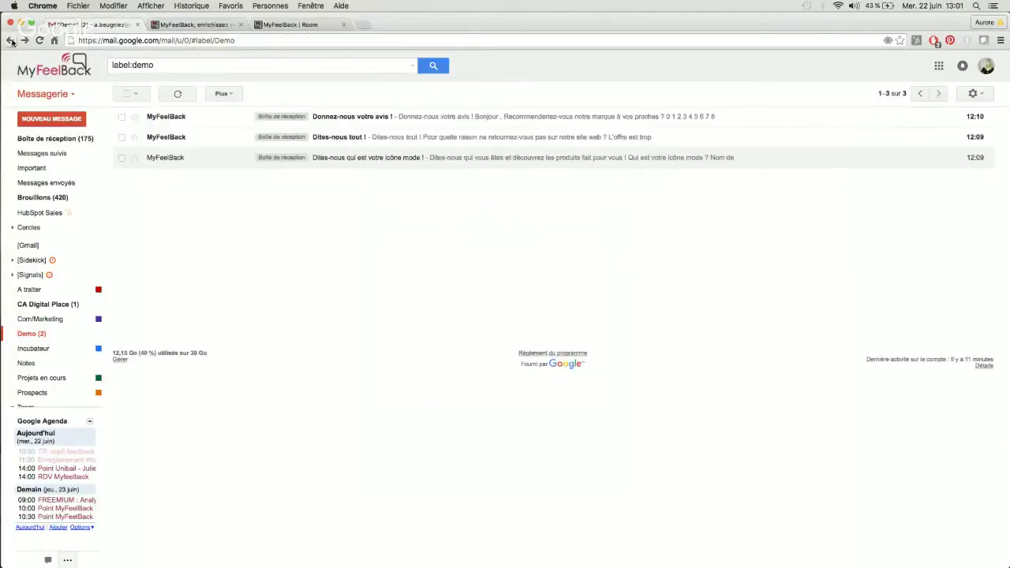
left_click(350, 142)
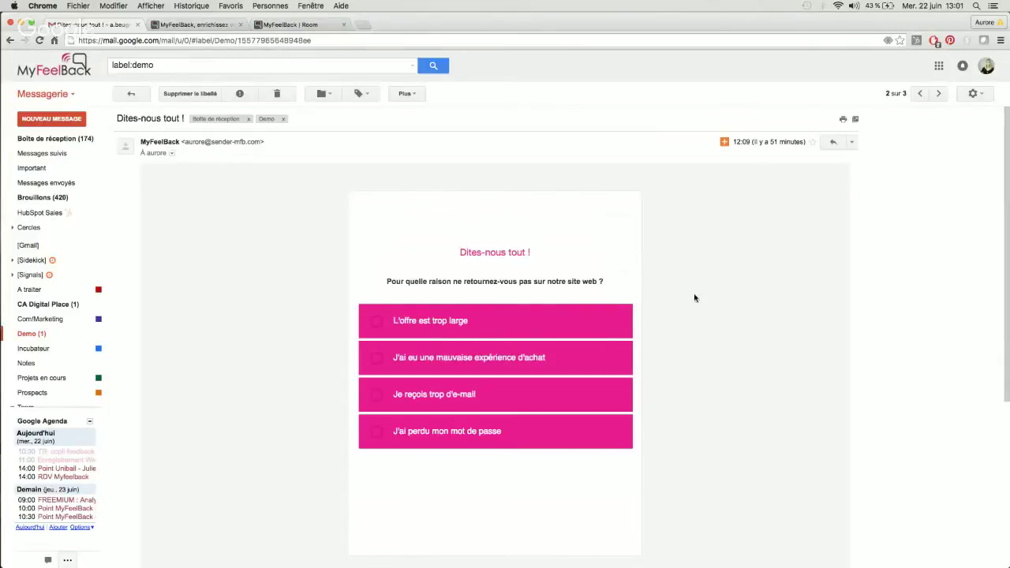
scroll(694, 297, "down", 1)
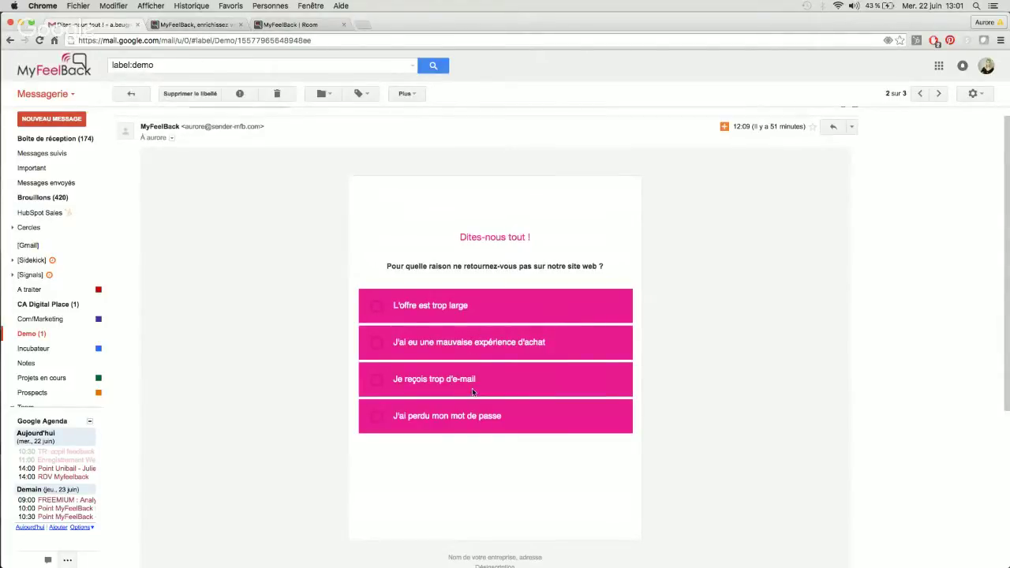
Answer the emailed question with "J'ai eu une mauvaise expérience d'achat", and again with "L'offre est trop large", closing each follow-up page.
left_click(454, 348)
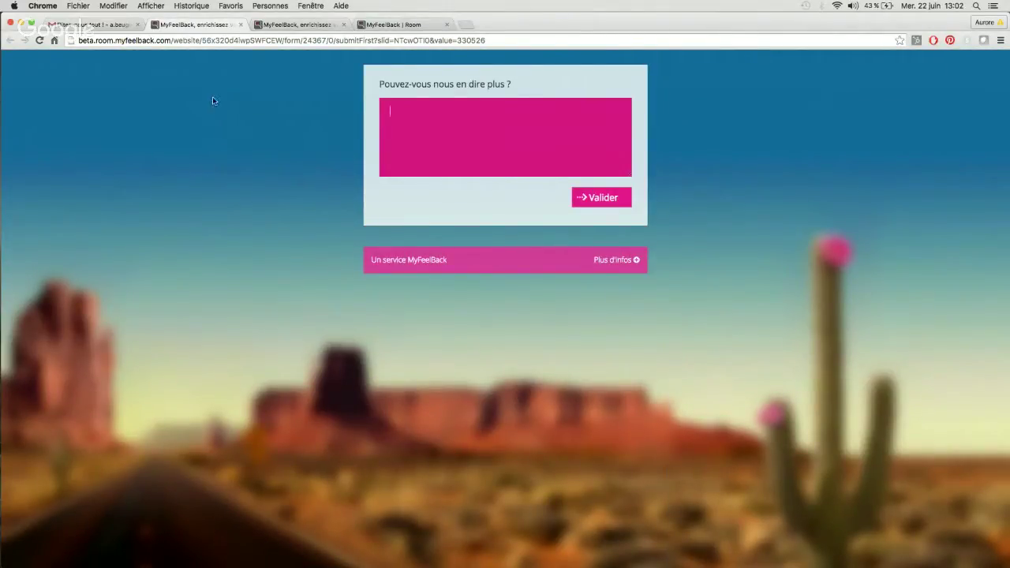
left_click(240, 25)
left_click(241, 25)
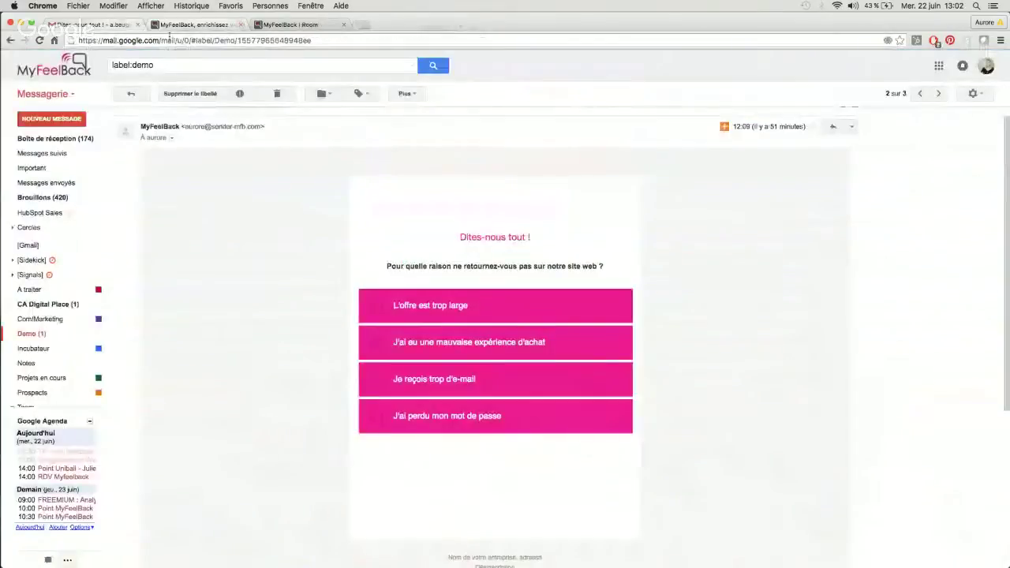
left_click(441, 308)
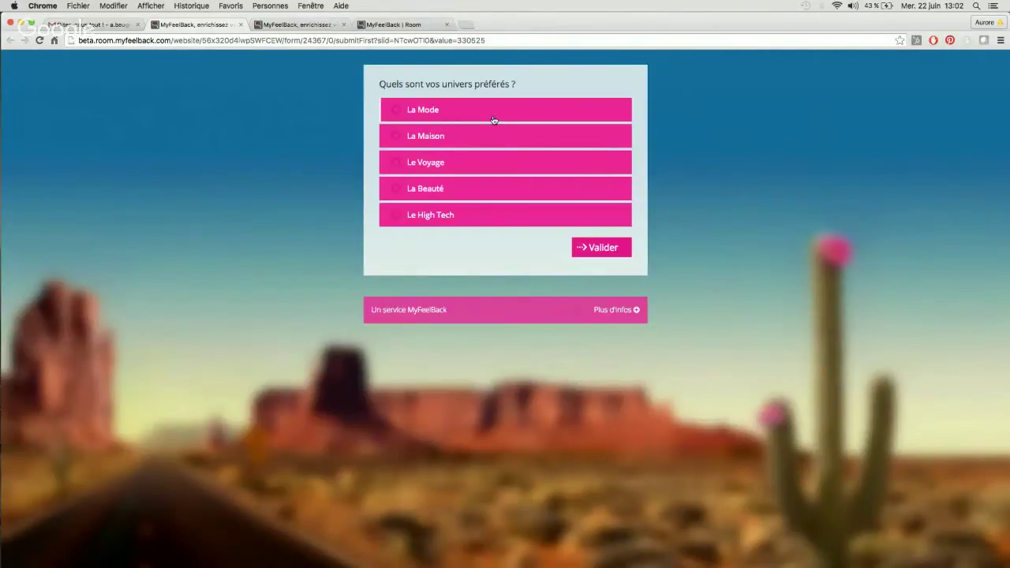
left_click(240, 27)
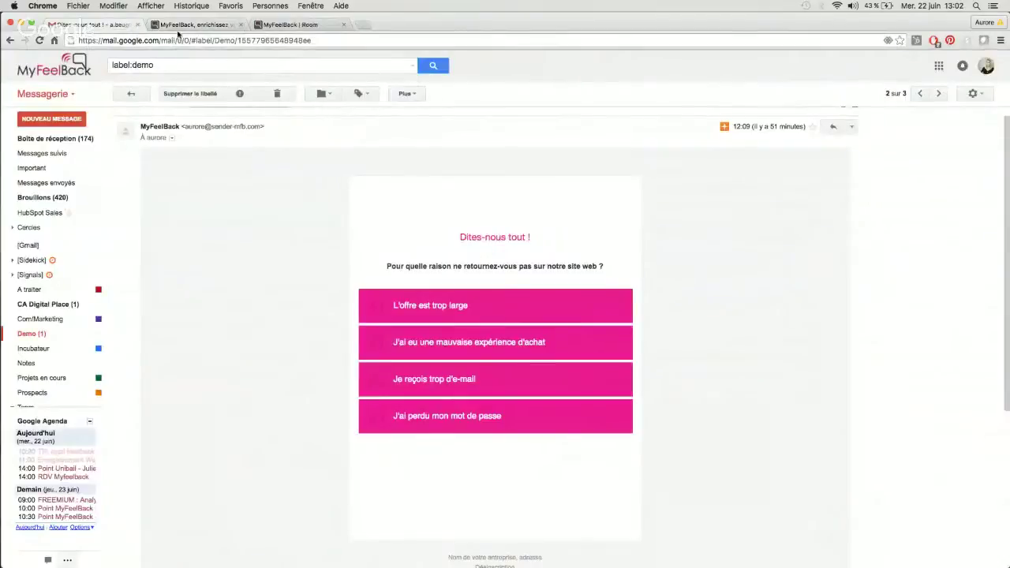
Return to the MyFeelBack back office and open the Campagne NPS questionnaire from the list of campaigns.
left_click(183, 29)
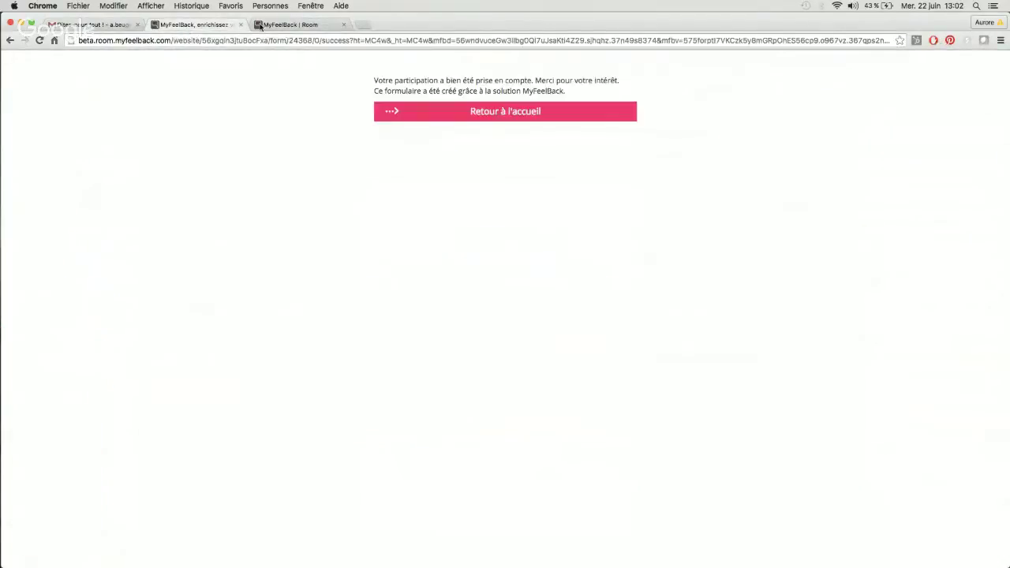
left_click(302, 26)
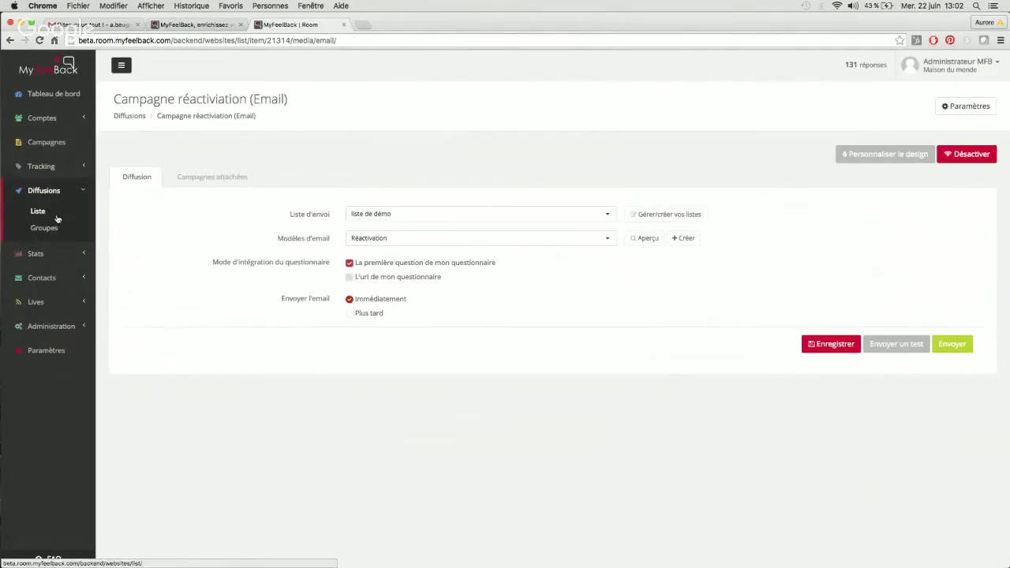
left_click(53, 145)
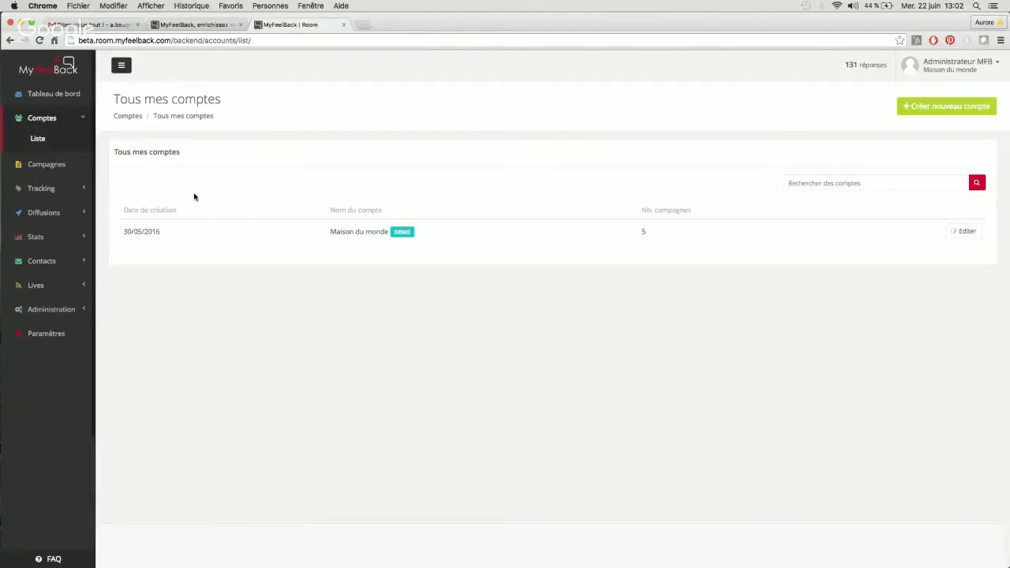
left_click(61, 169)
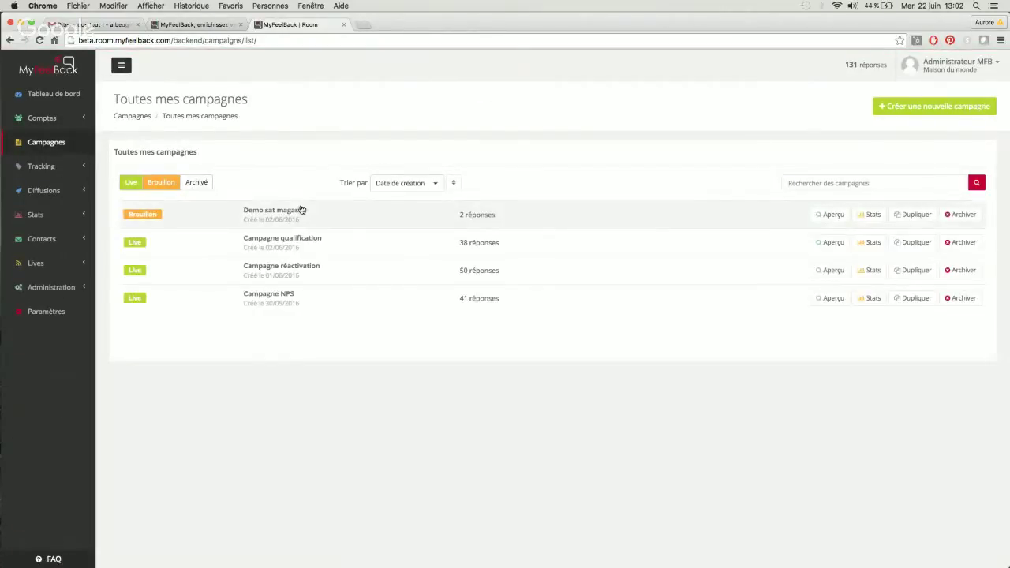
left_click(299, 297)
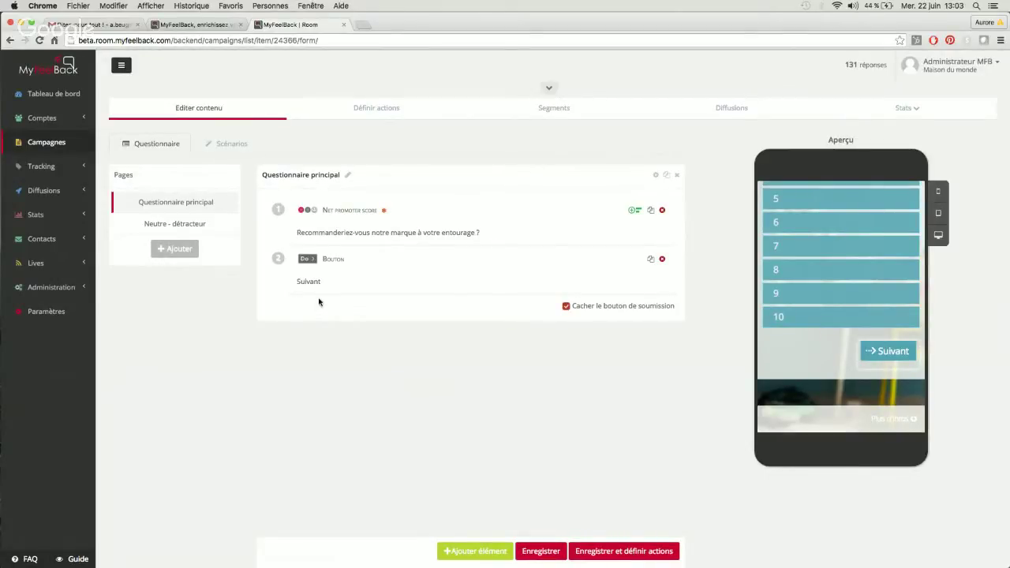
Review the settings of the Net promoter score question, including its full title, and close them without saving.
left_click(393, 232)
left_click(393, 232)
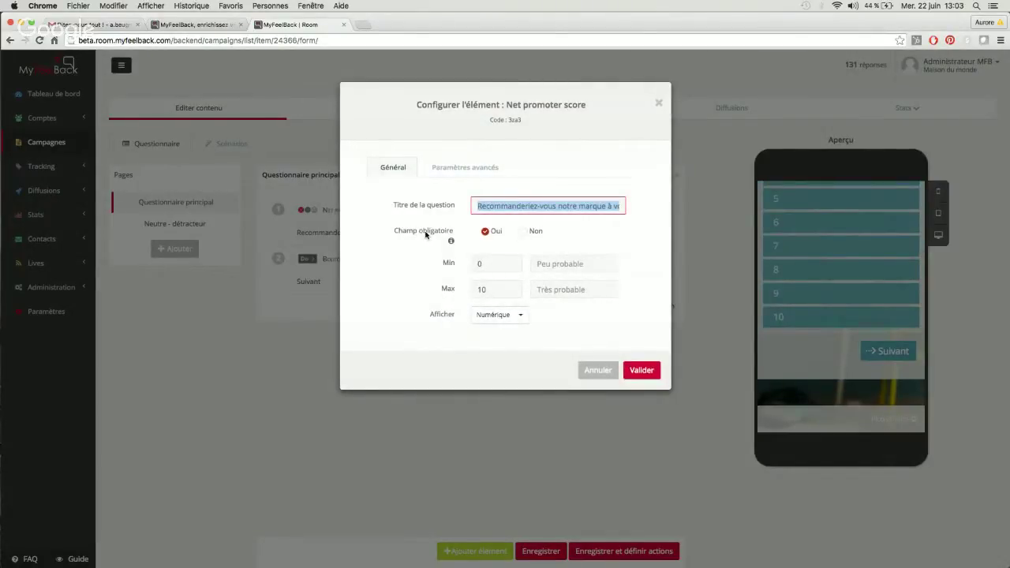
left_click(494, 208)
left_click_drag(497, 207, 659, 199)
left_click(656, 231)
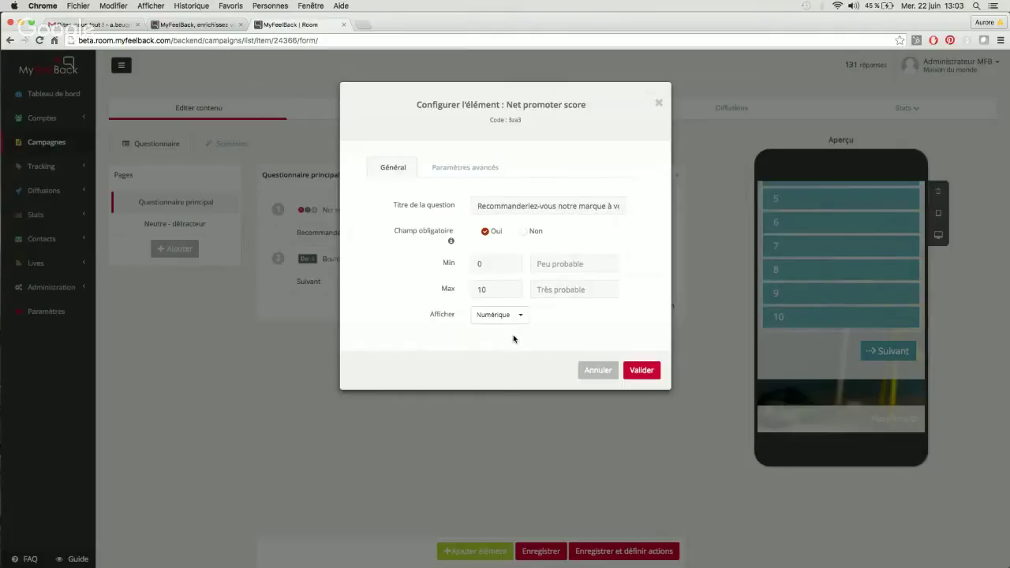
left_click(598, 367)
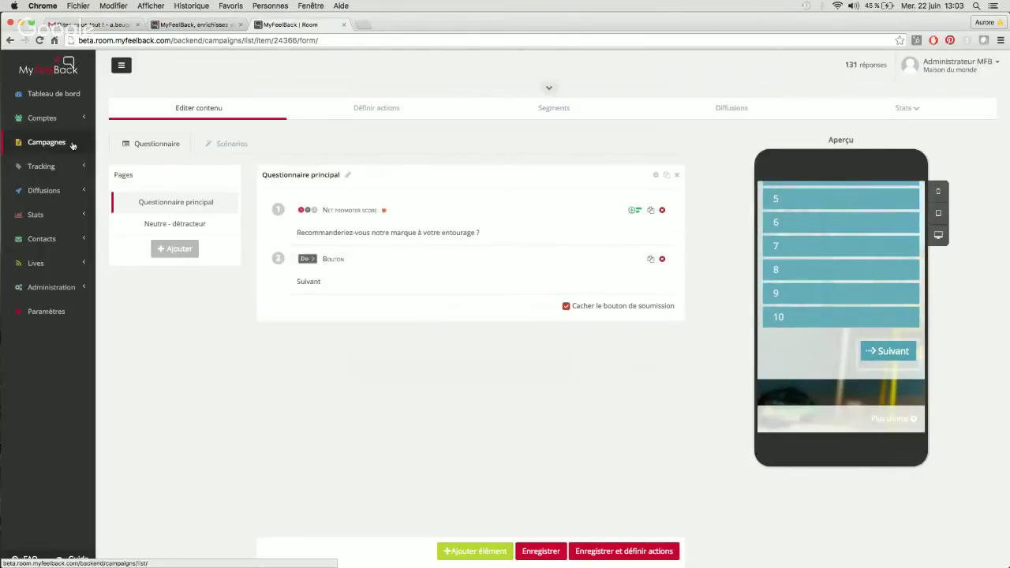
Open the NPS post commande email distribution from the list of distributions.
left_click(69, 191)
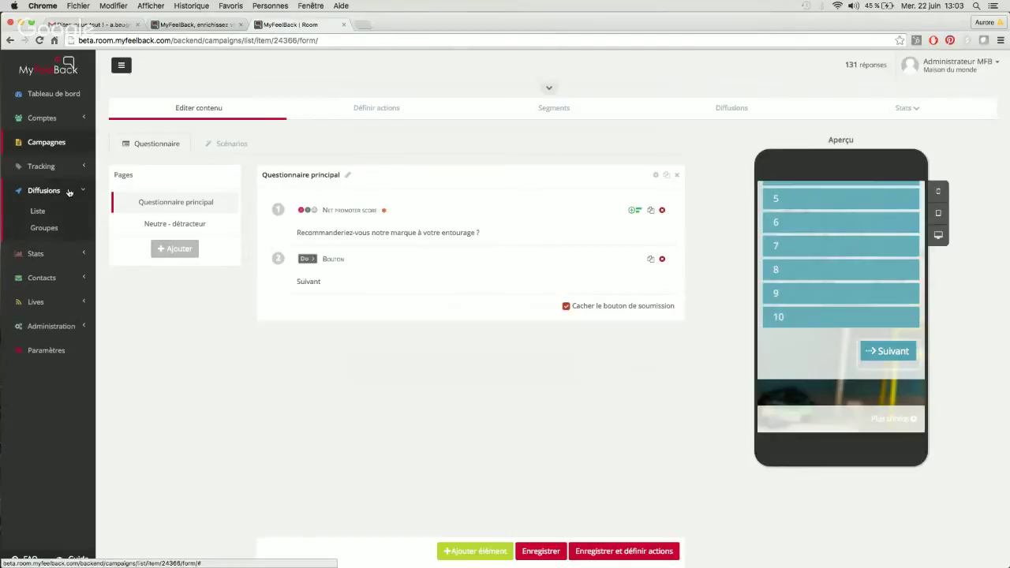
left_click(49, 212)
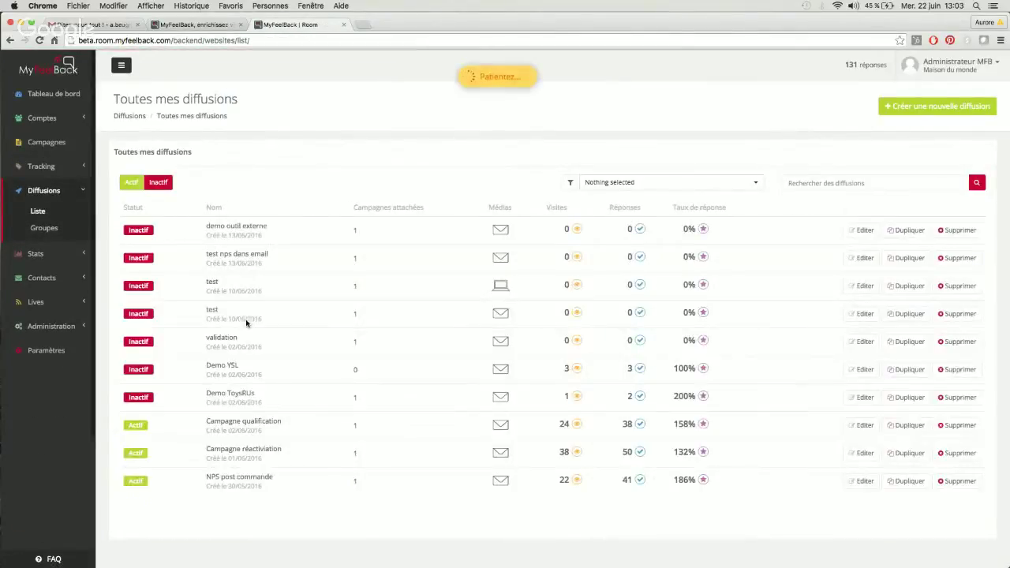
left_click(285, 492)
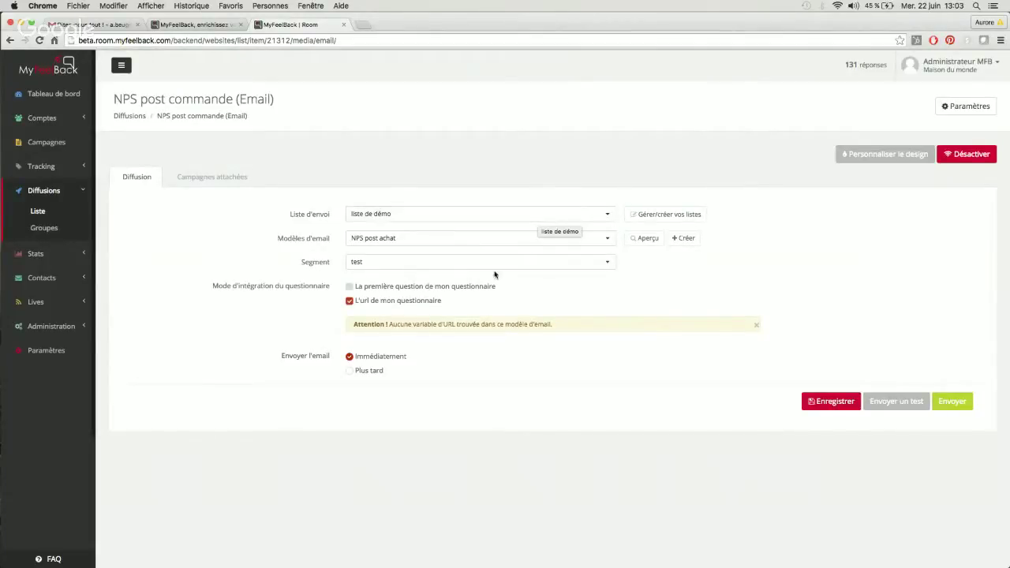
Set the questionnaire integration mode to "La première question de mon questionnaire" instead of the URL, and preview the NPS post achat email.
left_click(350, 300)
left_click(351, 285)
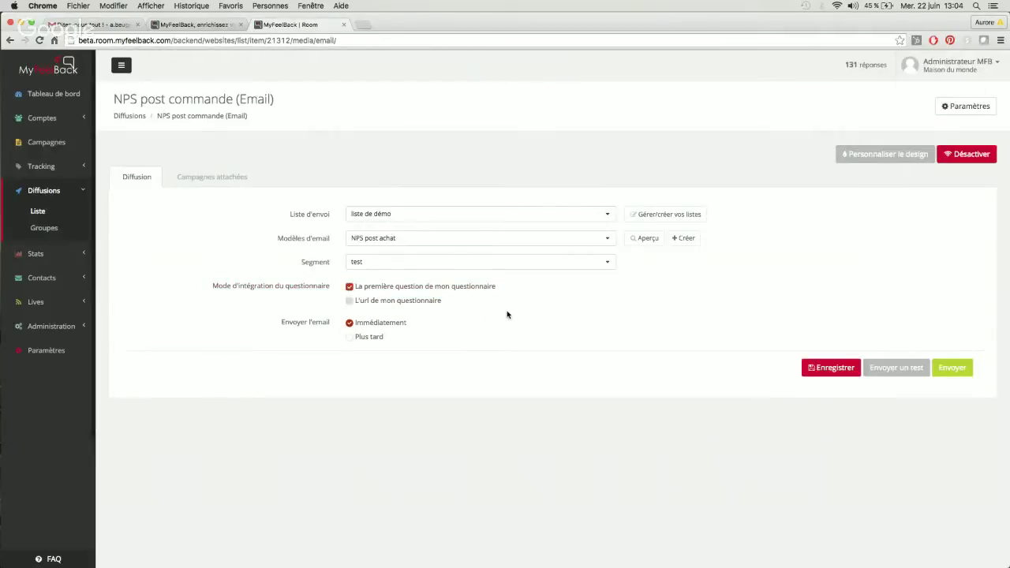
left_click(648, 238)
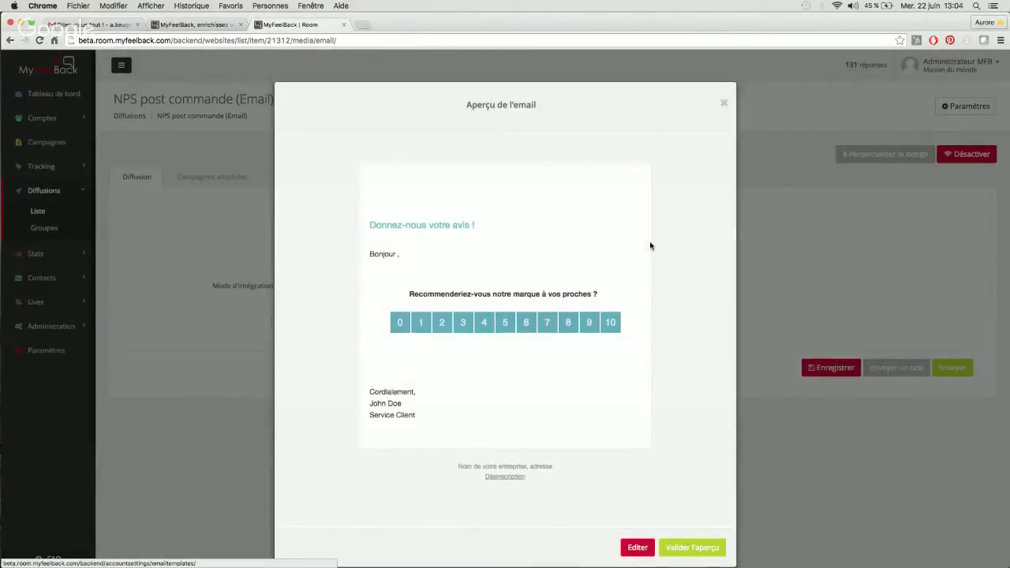
left_click(724, 102)
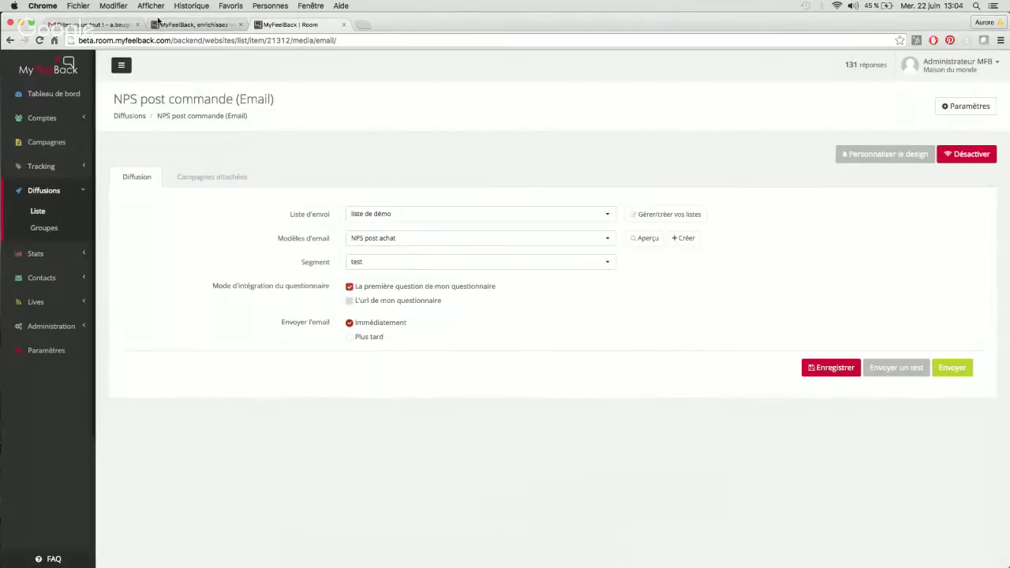
Switch to Gmail and open the "Donnez-nous votre avis !" message under the Demo label.
left_click(110, 26)
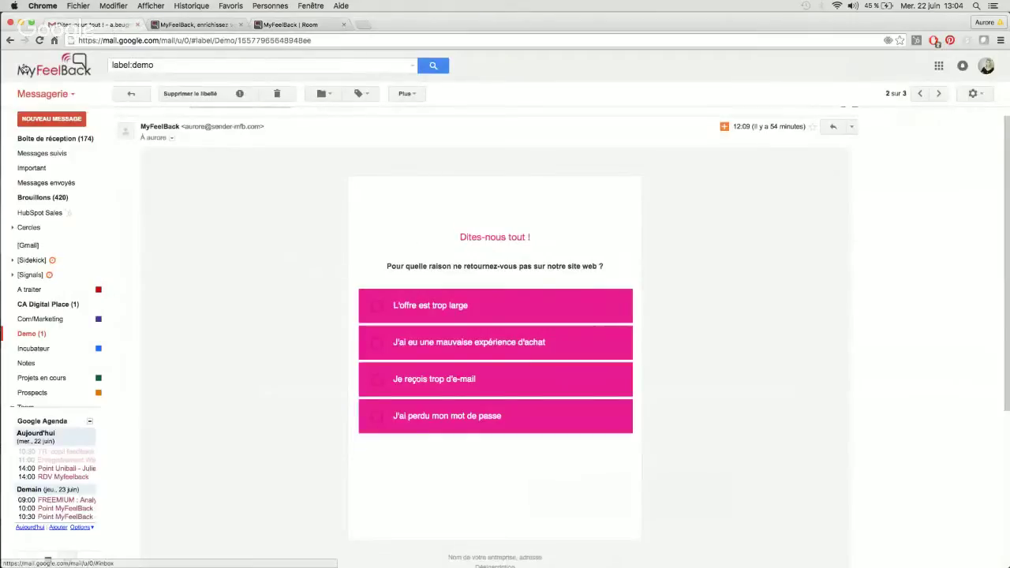
left_click(9, 41)
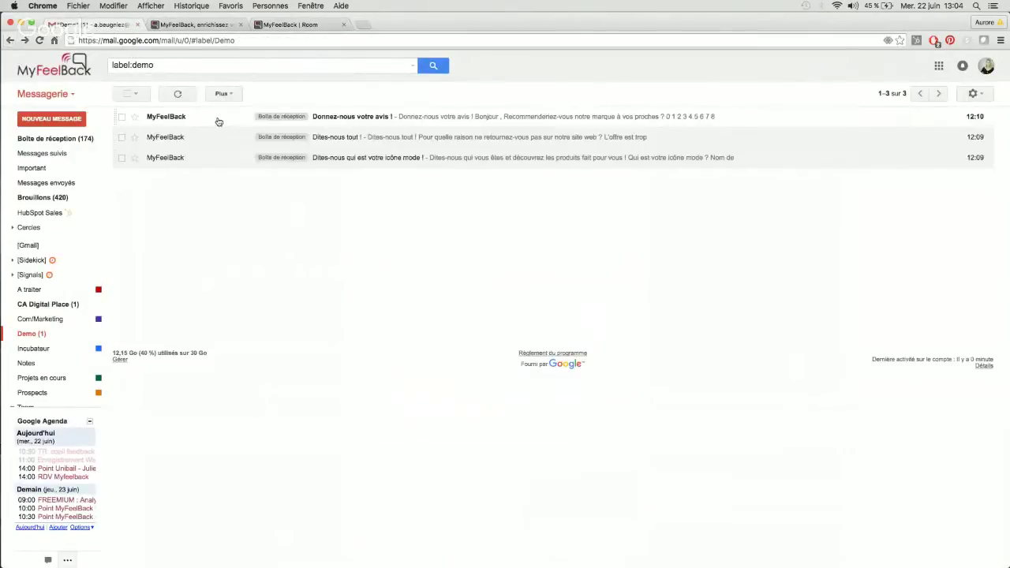
left_click(219, 120)
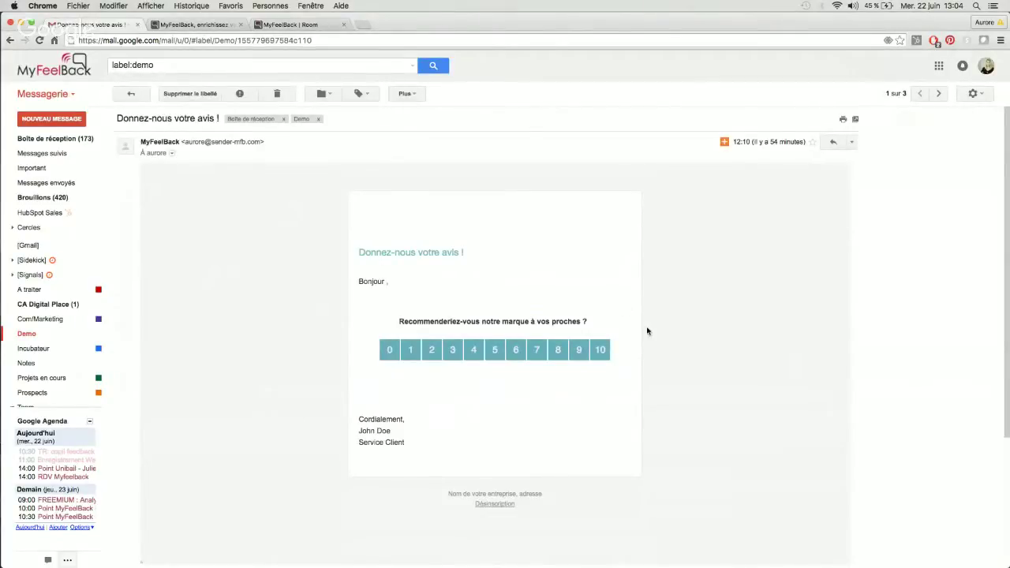
Answer the emailed recommendation question with 9 and close the response page, and repeat it with a score of 1.
left_click(586, 351)
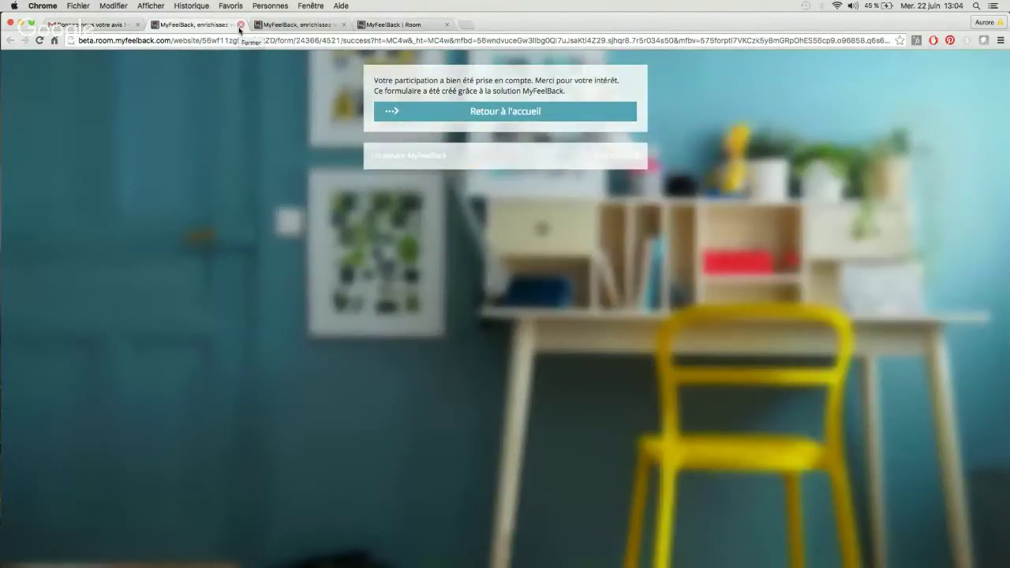
left_click(239, 25)
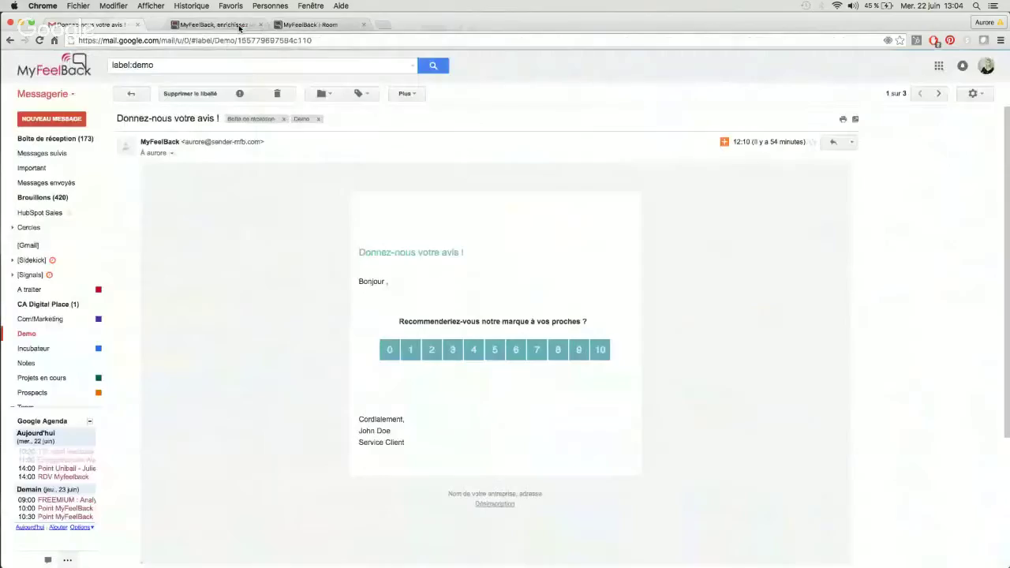
left_click(411, 351)
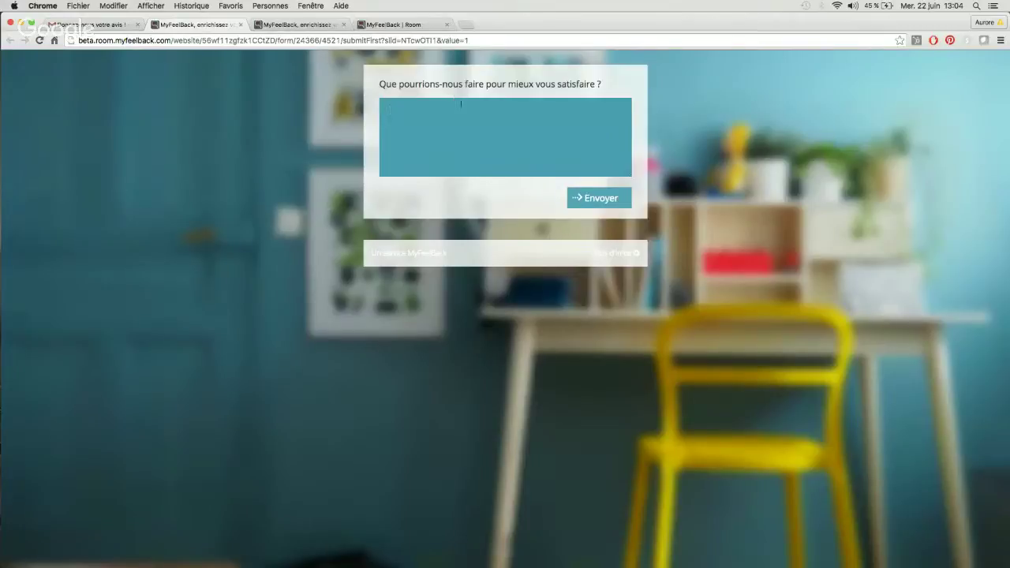
left_click(241, 25)
Switch to MyFeelBack and start a new email distribution through an external service from the list of distributions, deploying Campagne NPS.
left_click(252, 26)
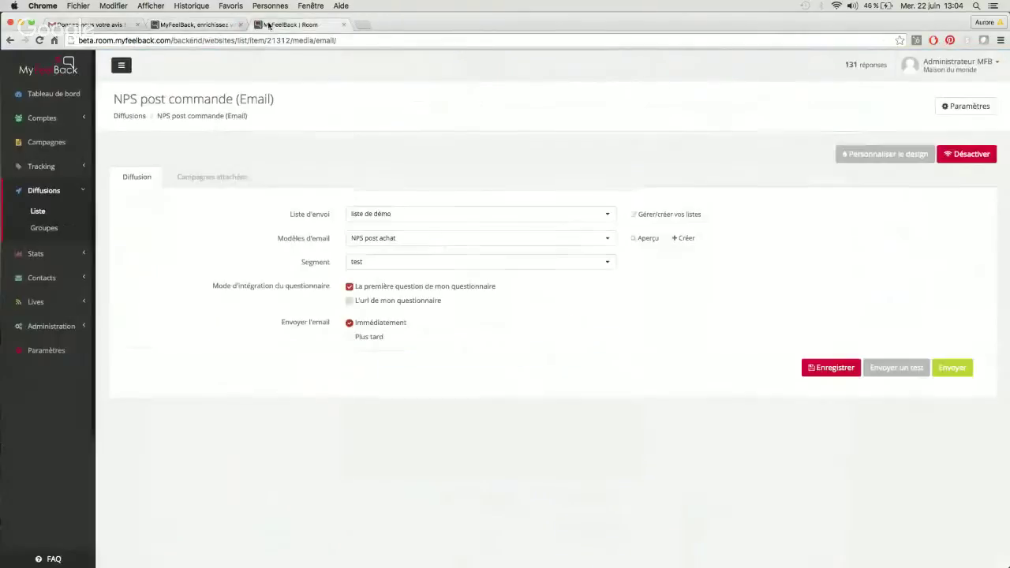
left_click(43, 211)
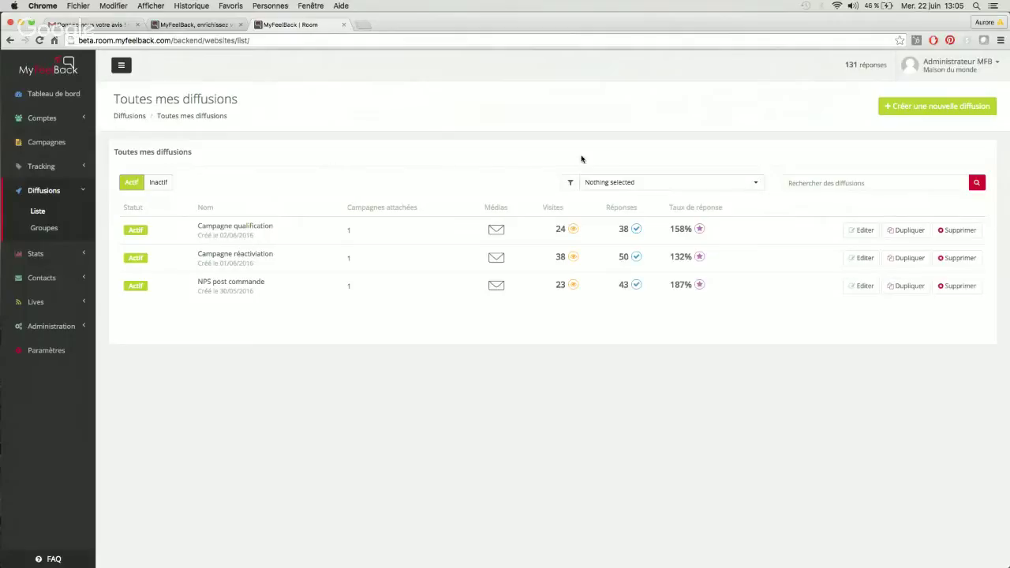
left_click(927, 110)
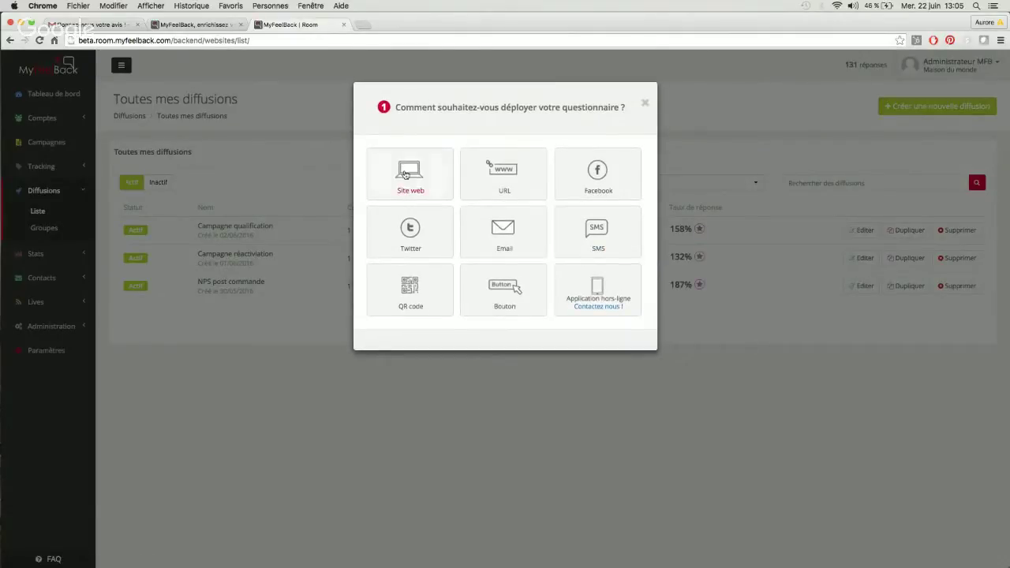
left_click(507, 243)
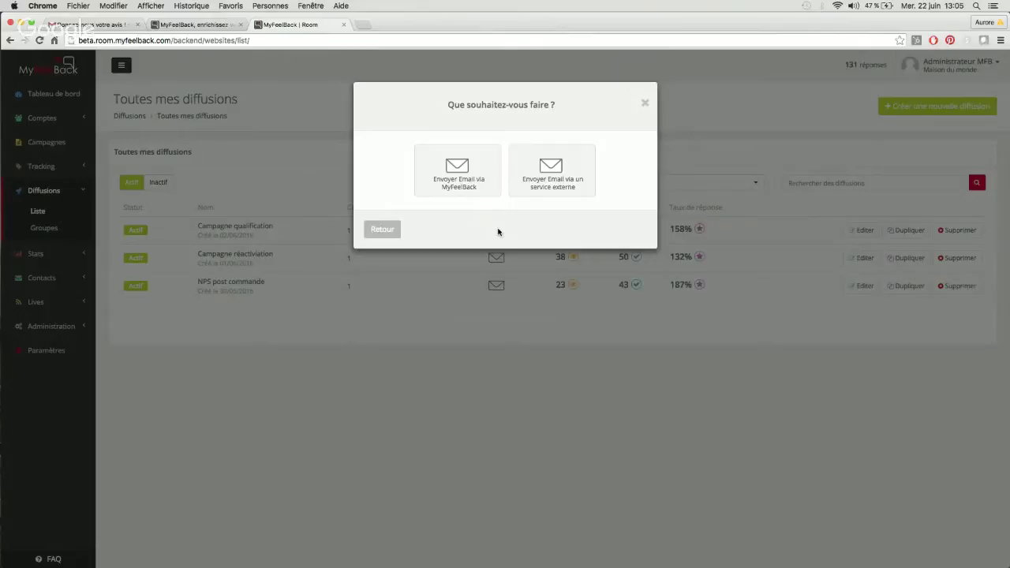
left_click(562, 170)
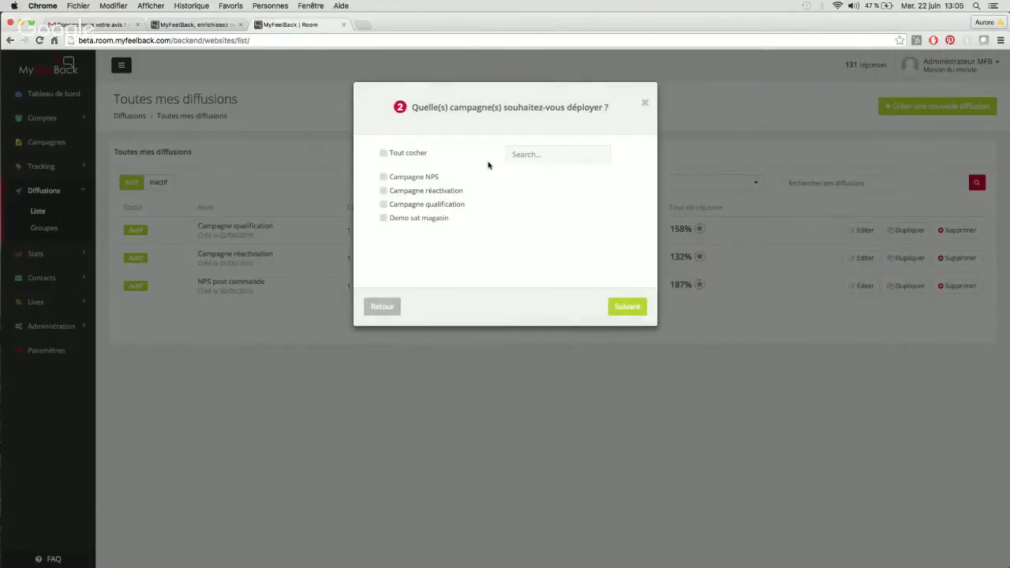
left_click(383, 178)
left_click(614, 306)
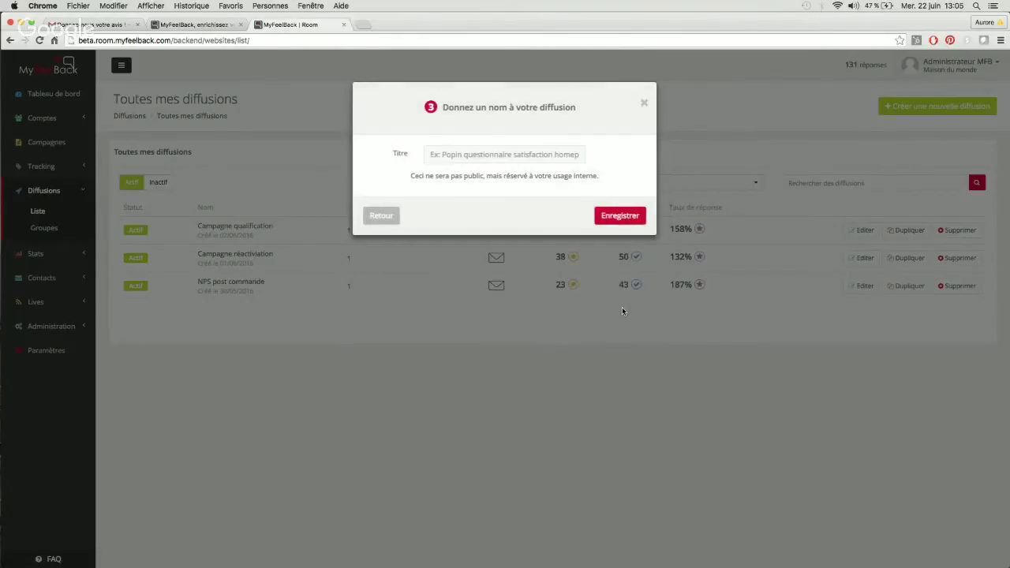
Save the new distribution under the title "demo" and copy the code of its first question for the email.
left_click(546, 154)
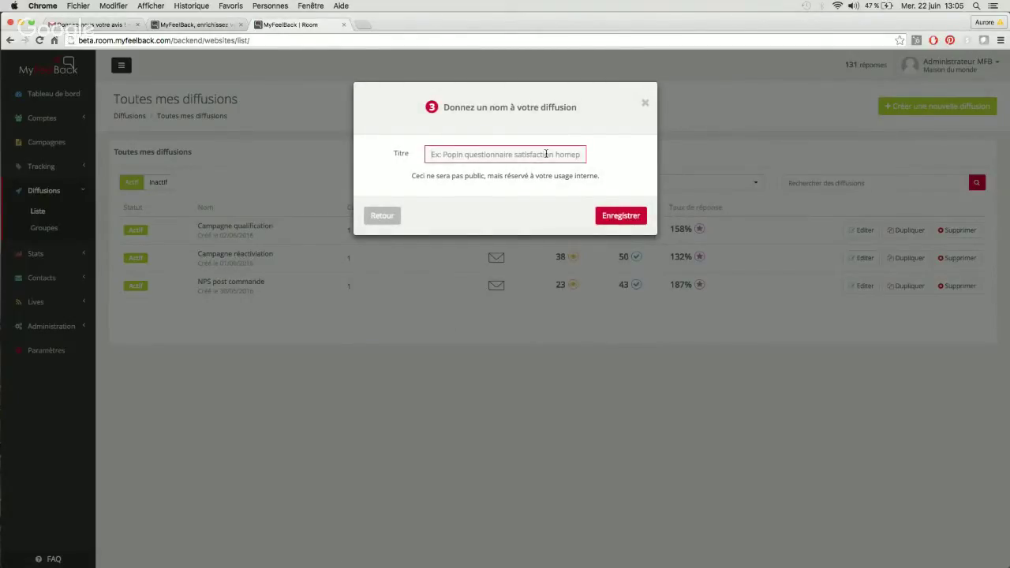
type("demo")
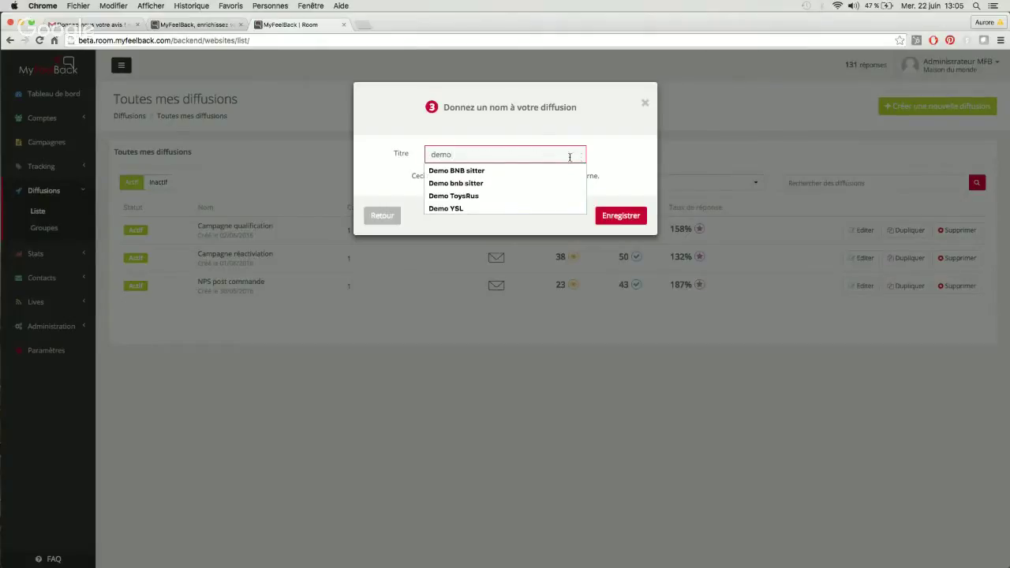
left_click(572, 141)
left_click(622, 215)
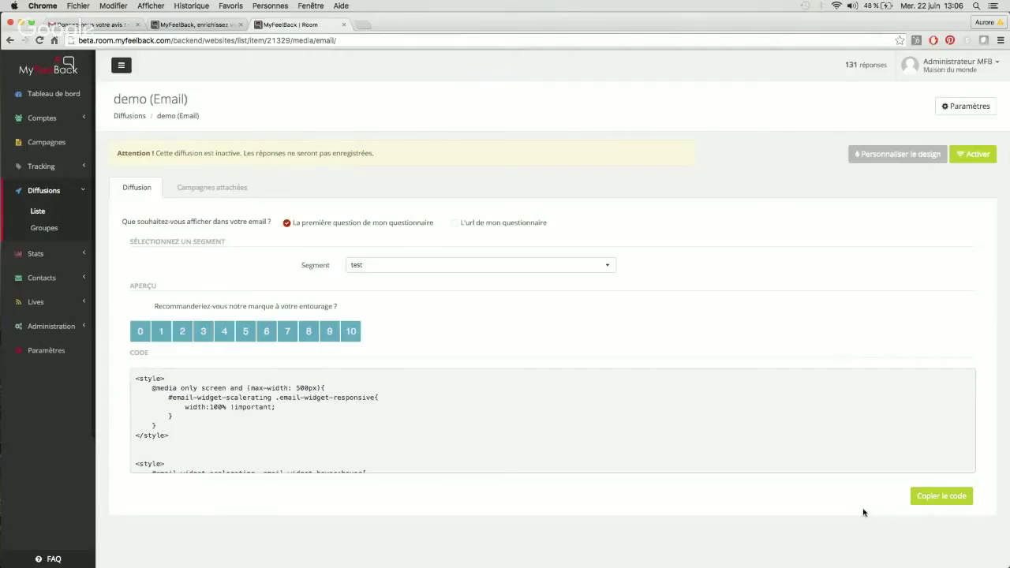
left_click(930, 497)
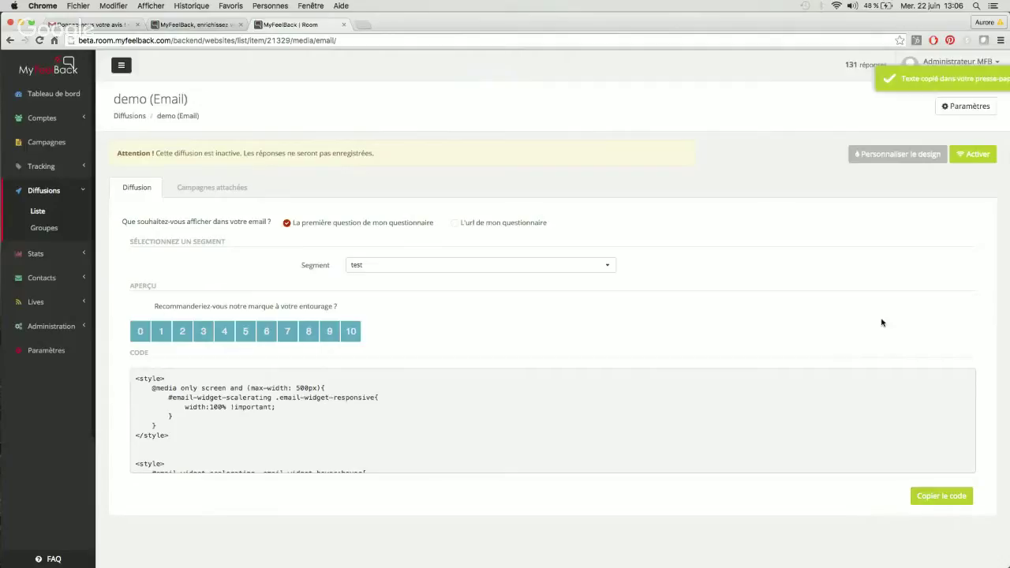